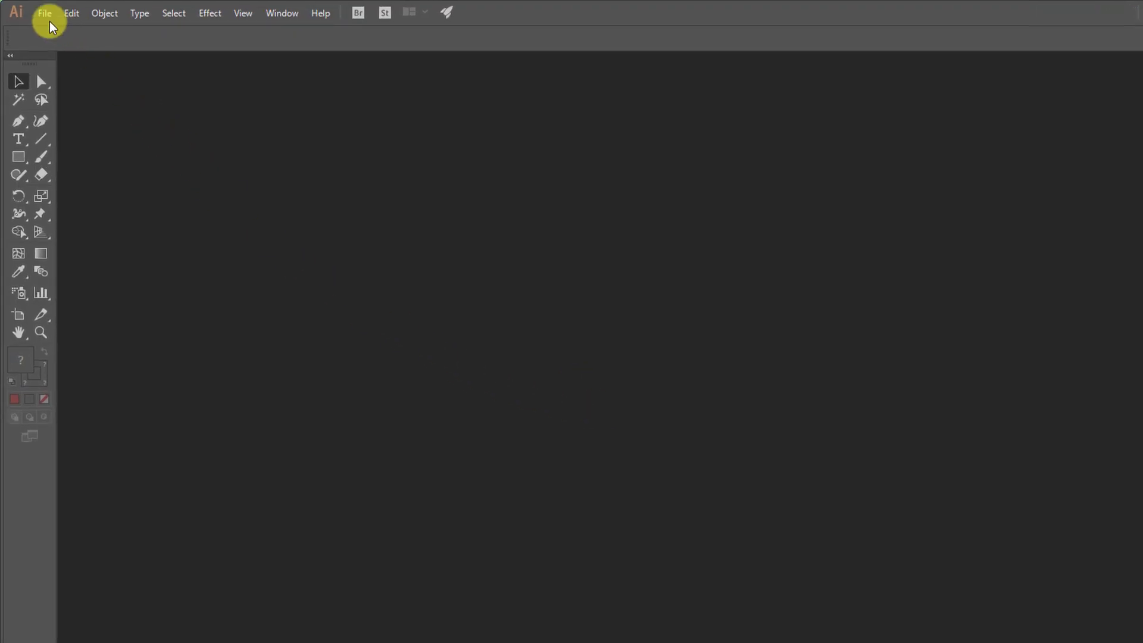
# Create a new Web-Large 1920 × 1080 px RGB document, Untitled-1
pyautogui.click(49, 22)
pyautogui.click(51, 30)
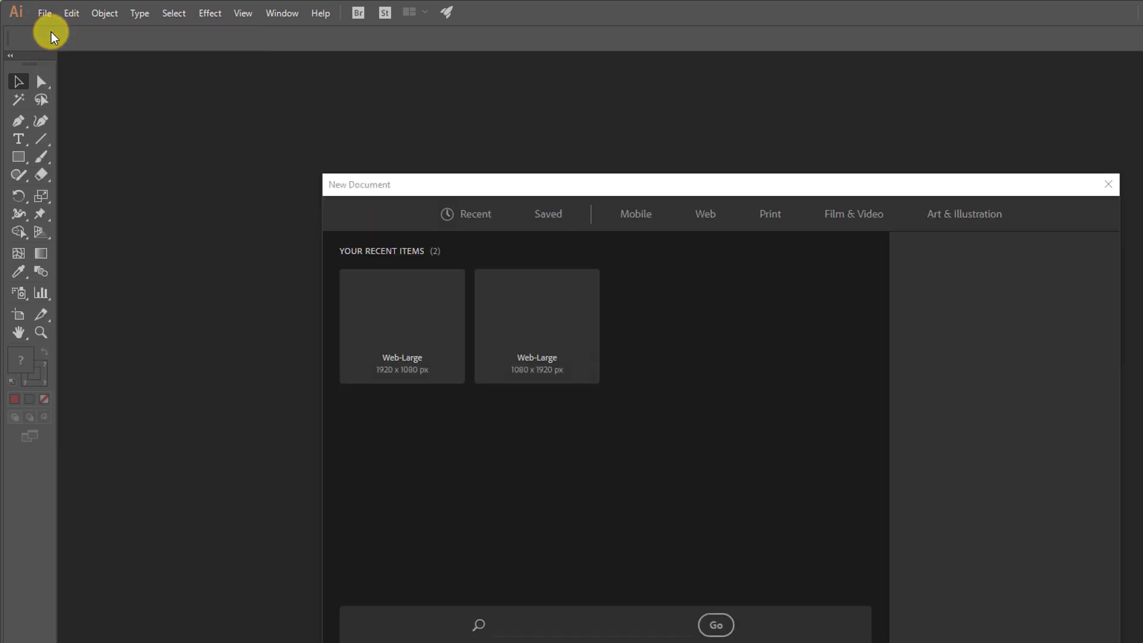
pyautogui.click(947, 320)
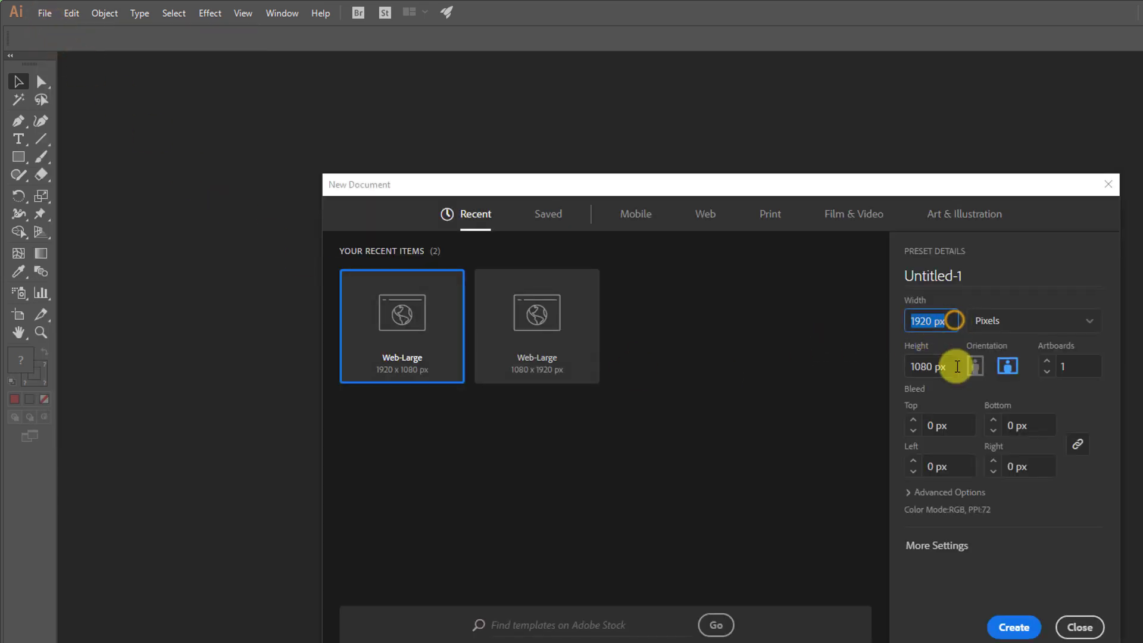
pyautogui.click(955, 367)
pyautogui.click(935, 491)
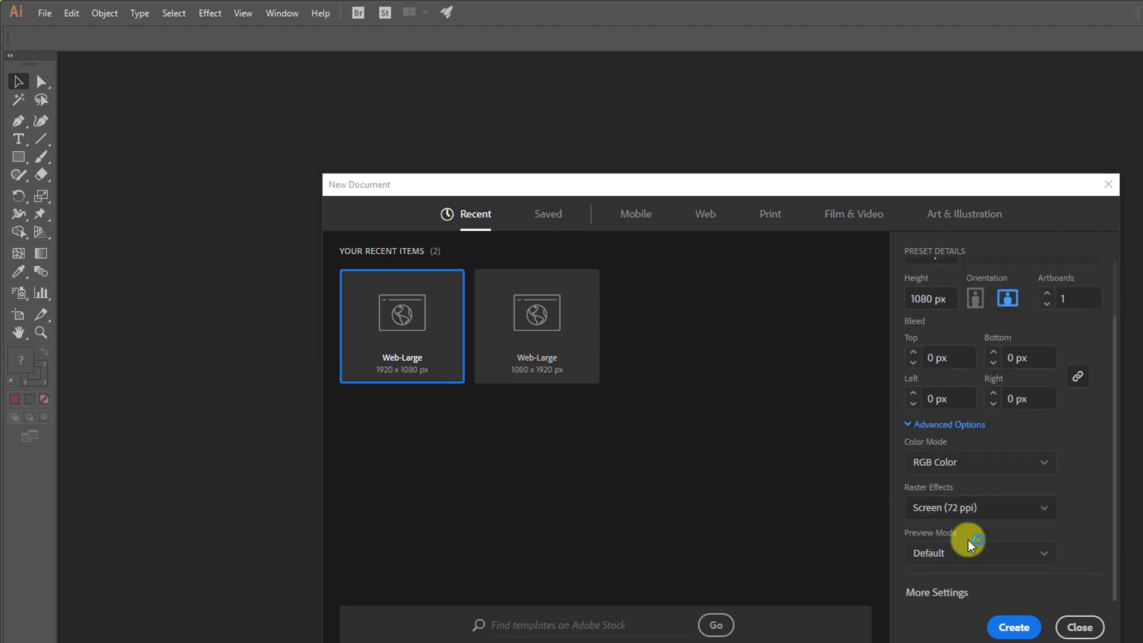
pyautogui.click(1014, 627)
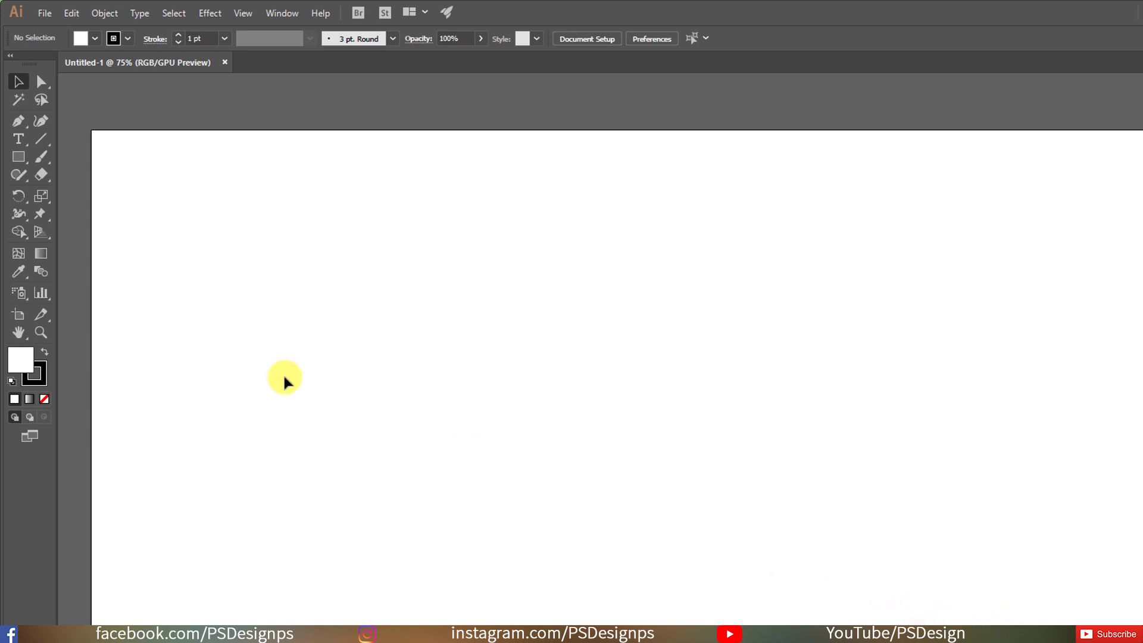
# Draw a 1920 × 1080 px rectangle using the Rectangle tool's size dialog
pyautogui.click(24, 157)
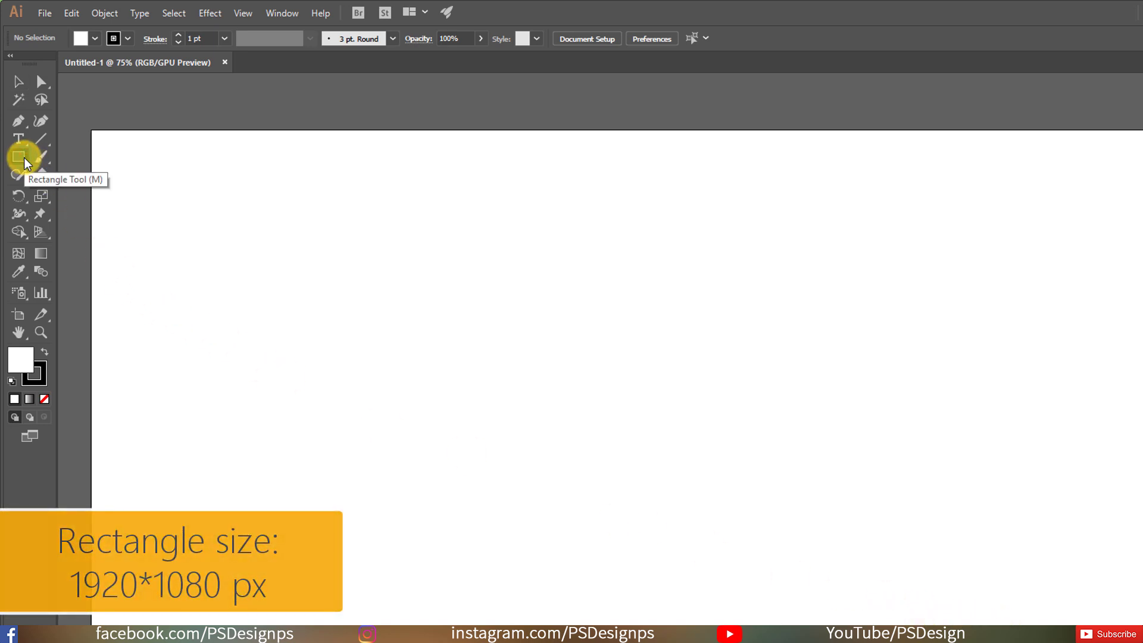
pyautogui.click(611, 420)
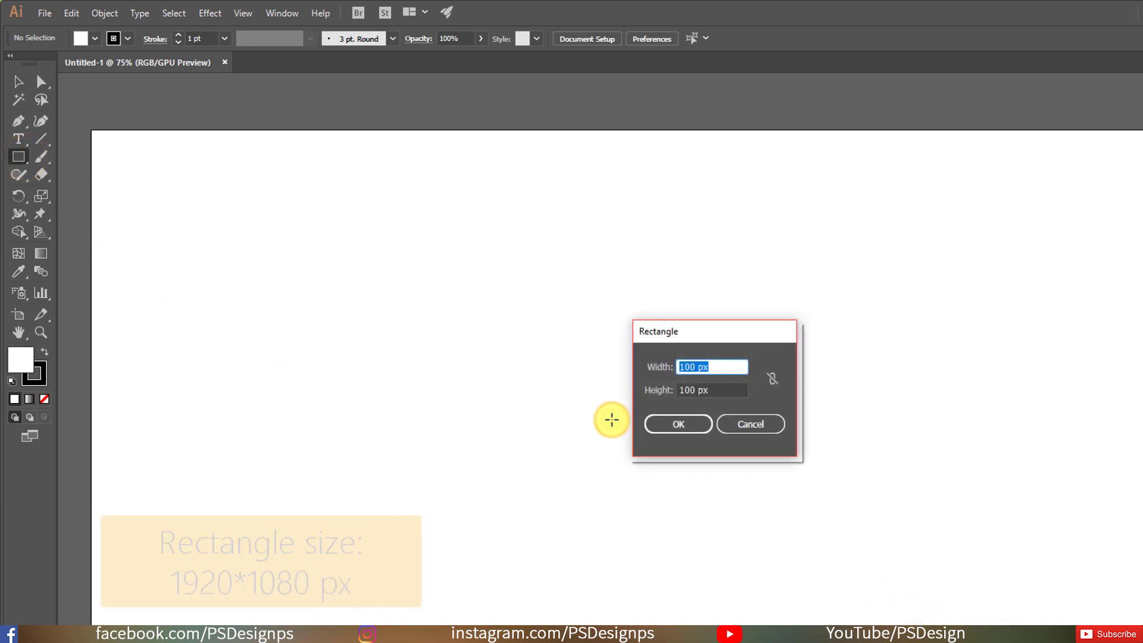
pyautogui.write('1920')
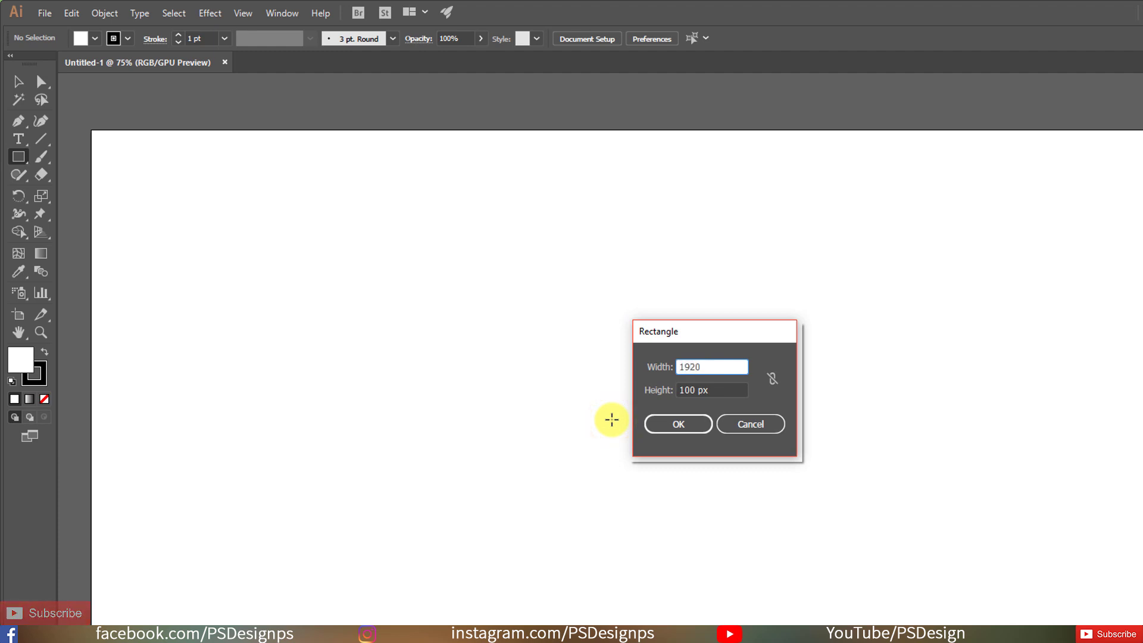
pyautogui.press('Tab')
pyautogui.write('10')
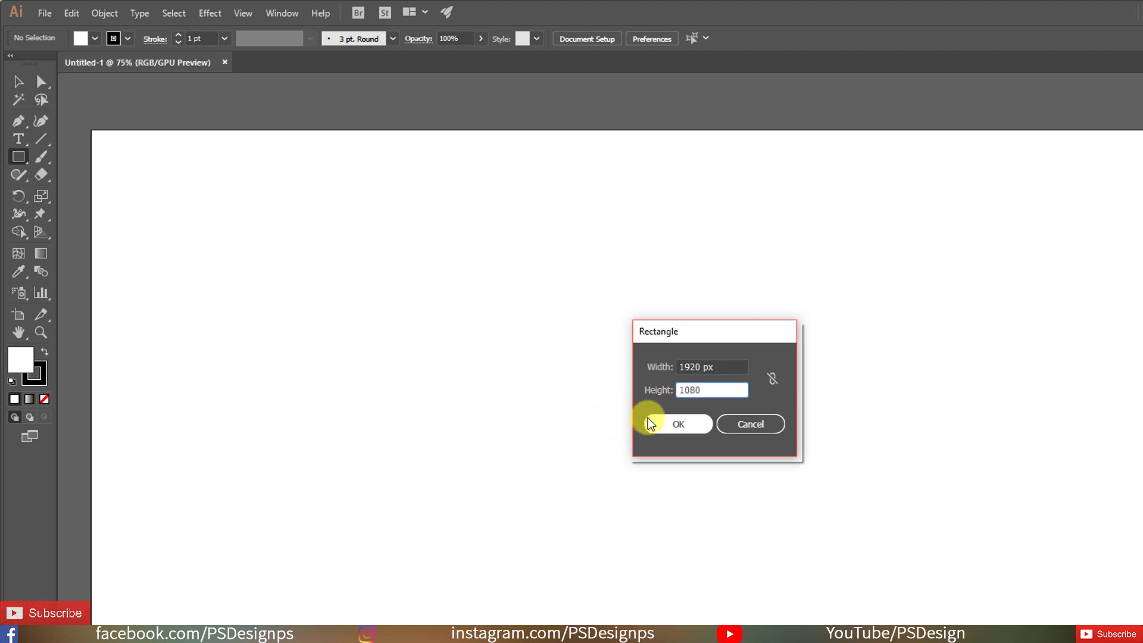
pyautogui.click(653, 420)
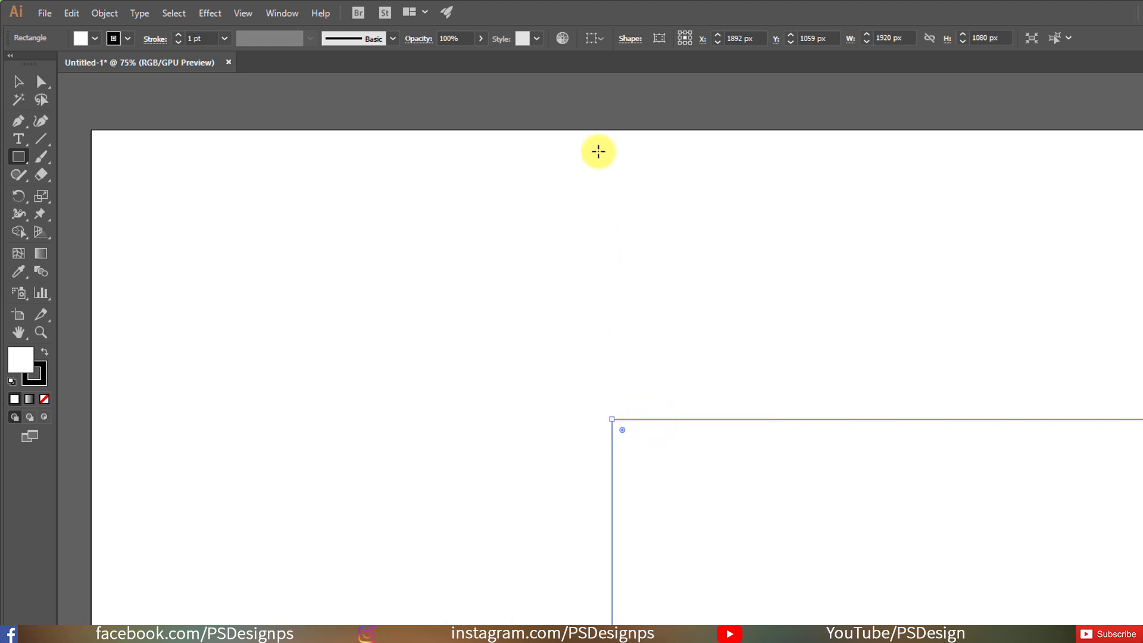
# Centre the rectangle horizontally and vertically relative to the artboard
pyautogui.click(598, 42)
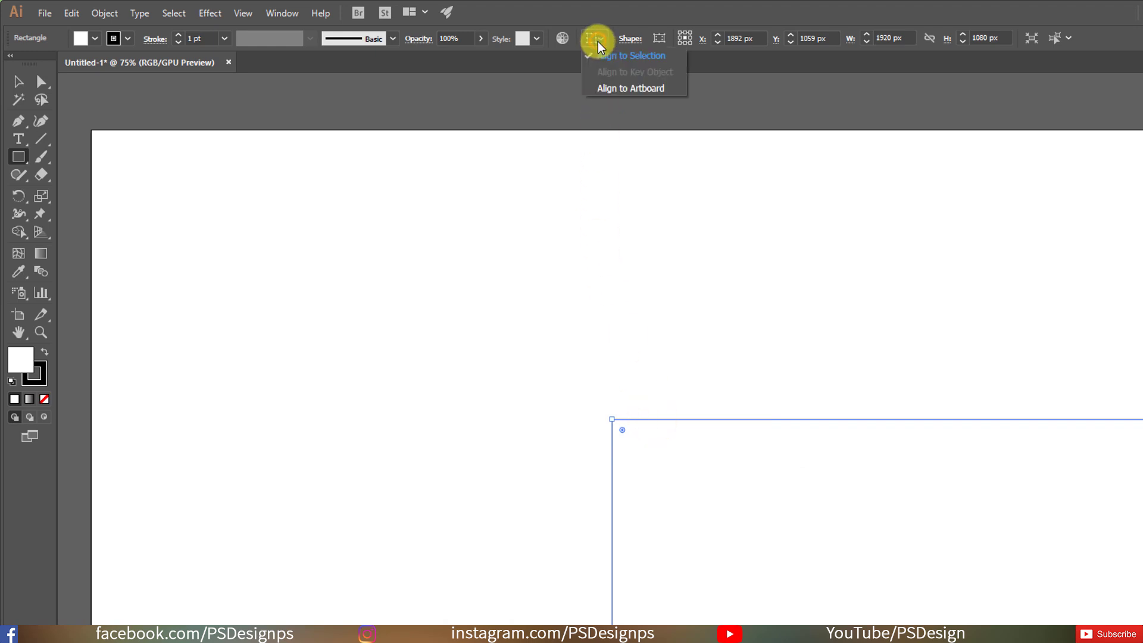
pyautogui.click(615, 87)
pyautogui.click(641, 39)
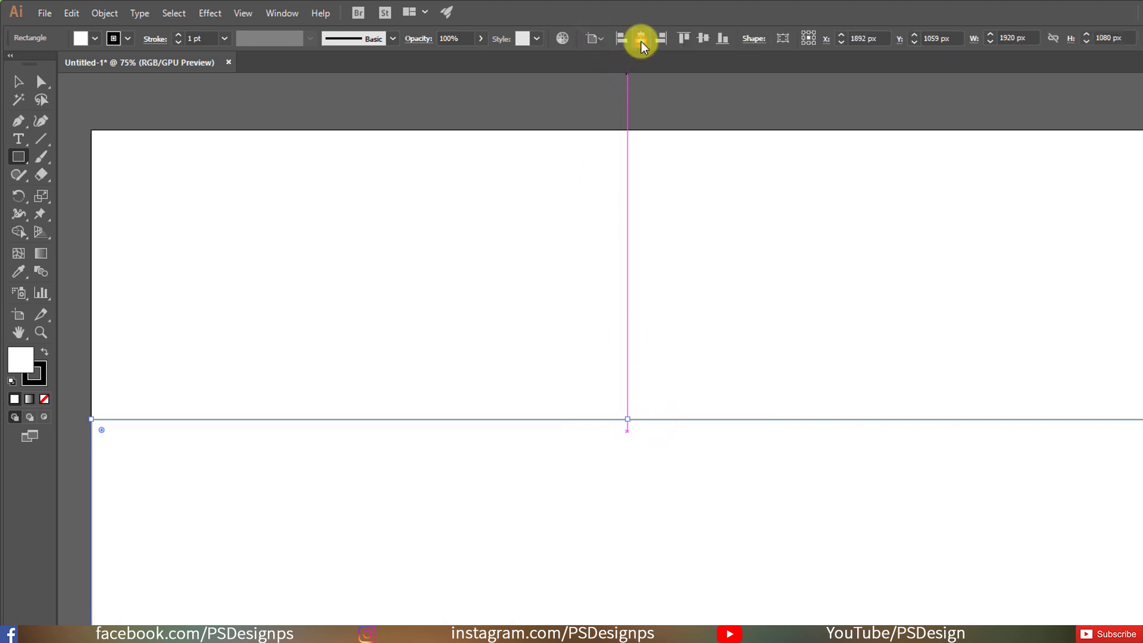
pyautogui.click(704, 39)
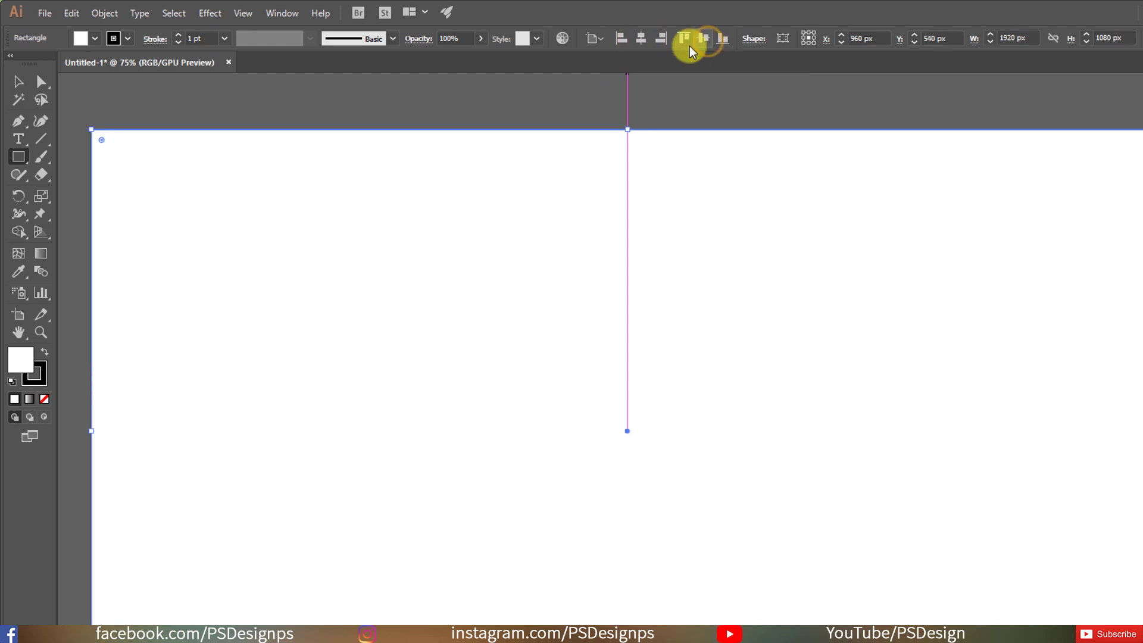
# Fill the rectangle with dark navy from the Medium Thumbnail swatch view
pyautogui.click(95, 41)
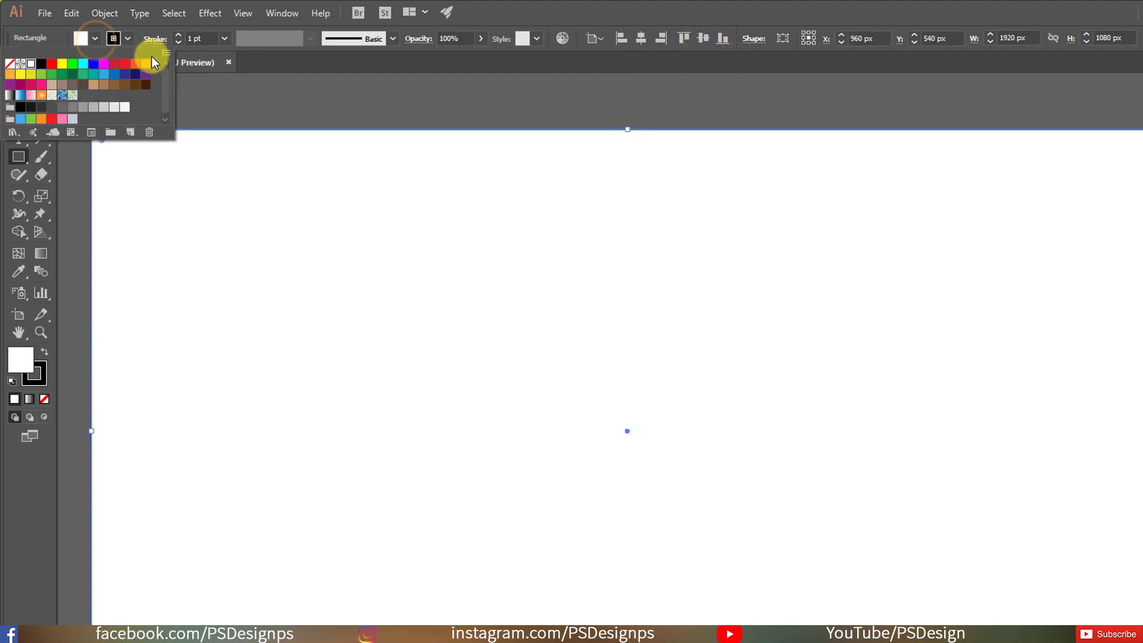
pyautogui.click(166, 53)
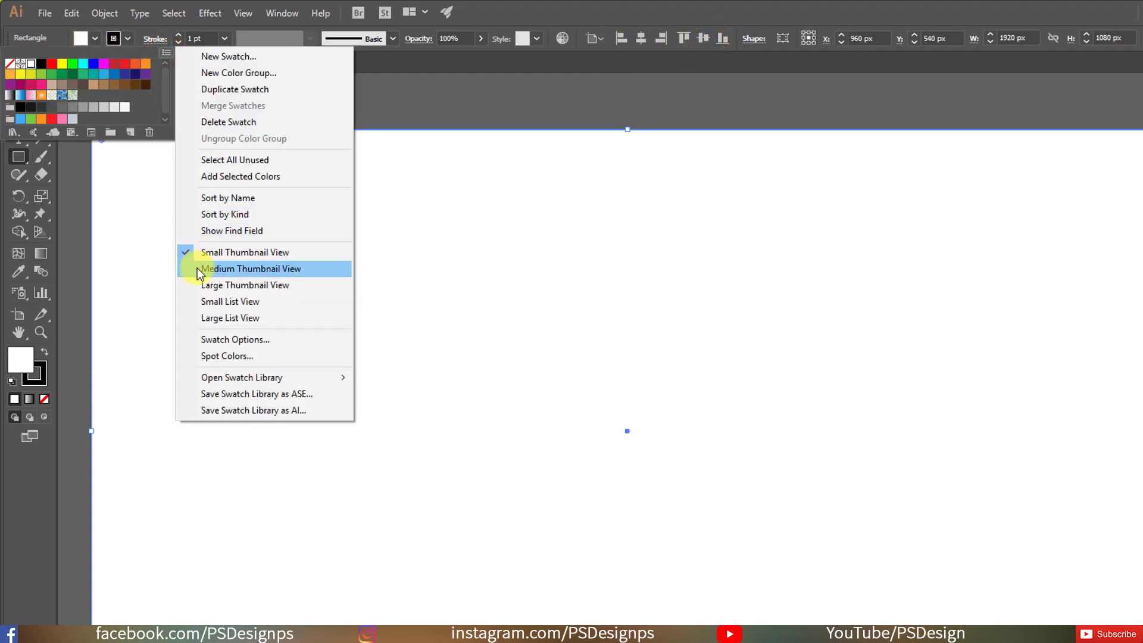
pyautogui.click(213, 269)
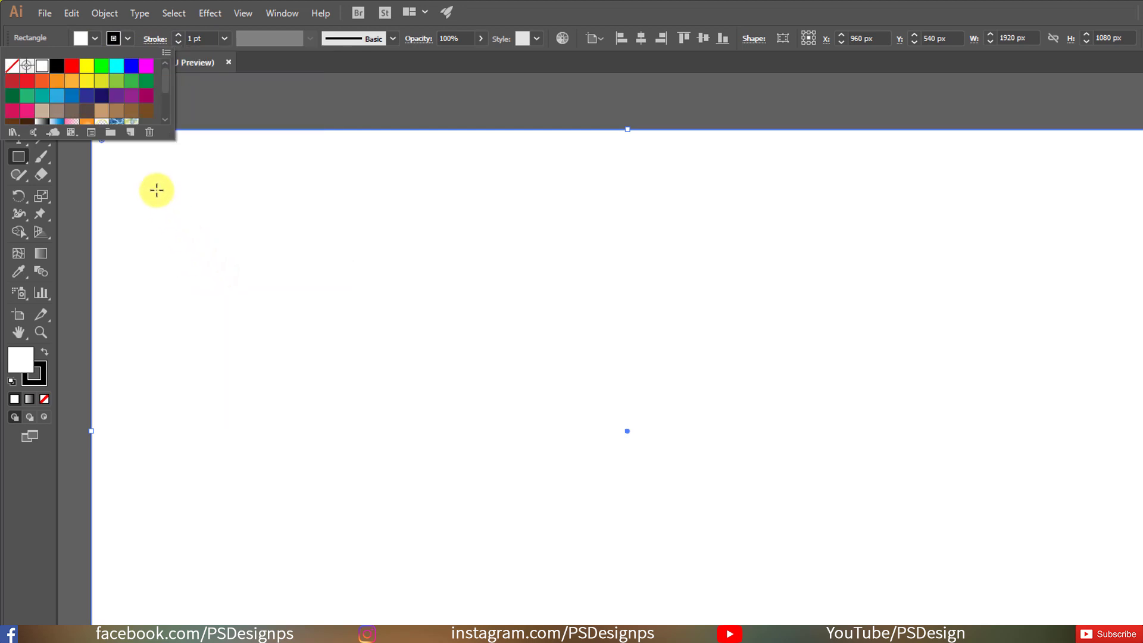
pyautogui.click(105, 101)
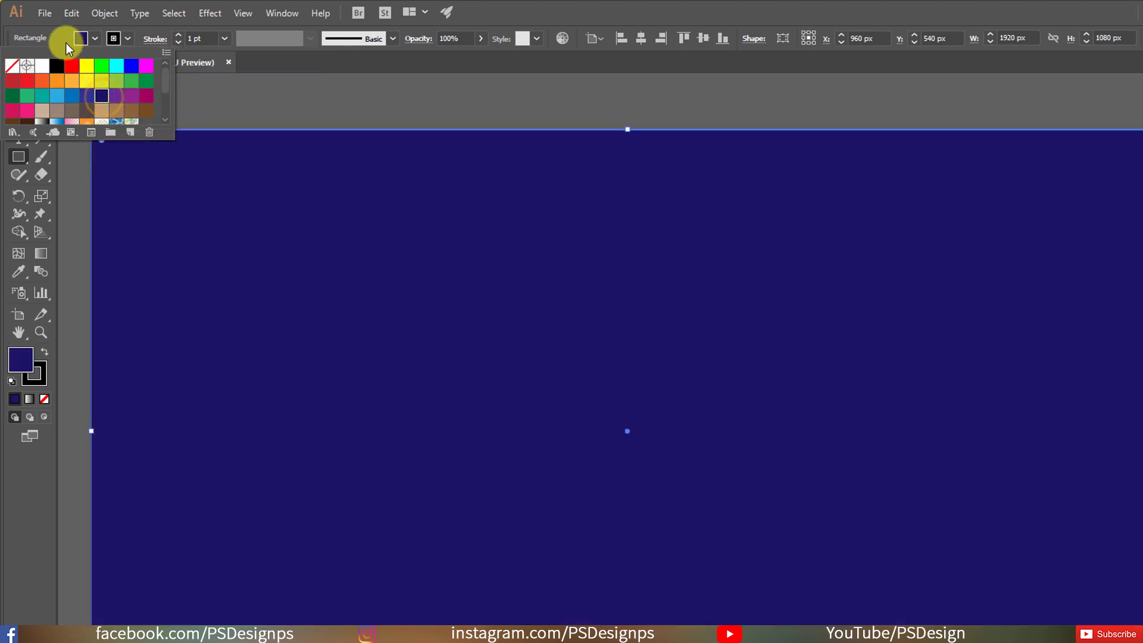
pyautogui.click(68, 39)
# Set the rectangle's stroke to [None]
pyautogui.click(113, 38)
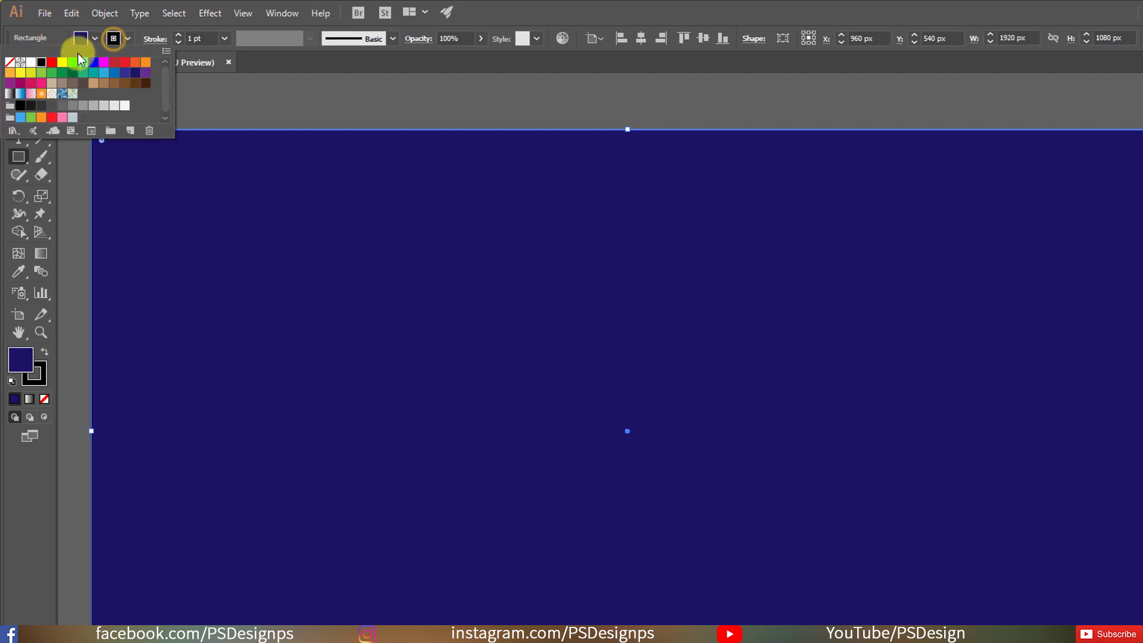
pyautogui.click(11, 63)
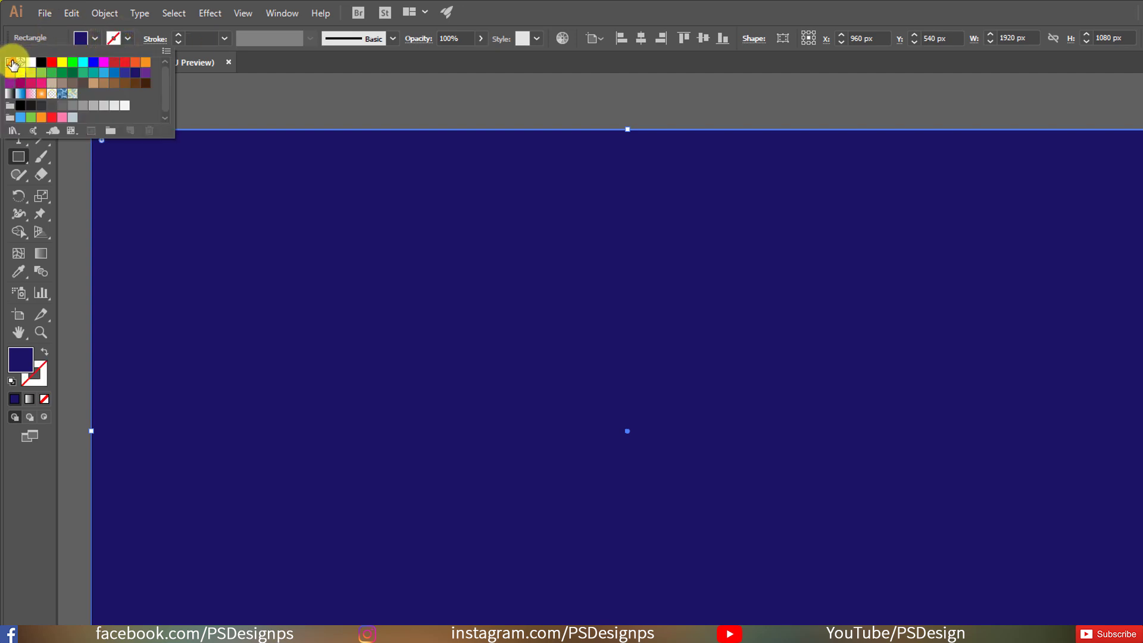
pyautogui.click(55, 37)
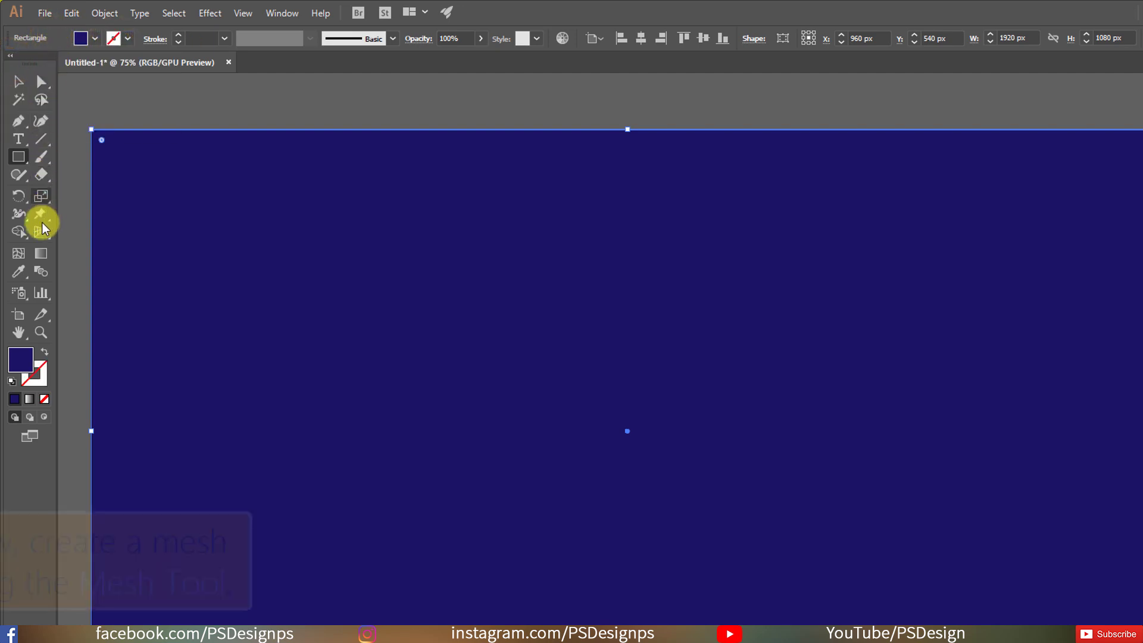
# Turn the rectangle into a gradient mesh with points at centre, upper-left and lower-right
pyautogui.click(22, 258)
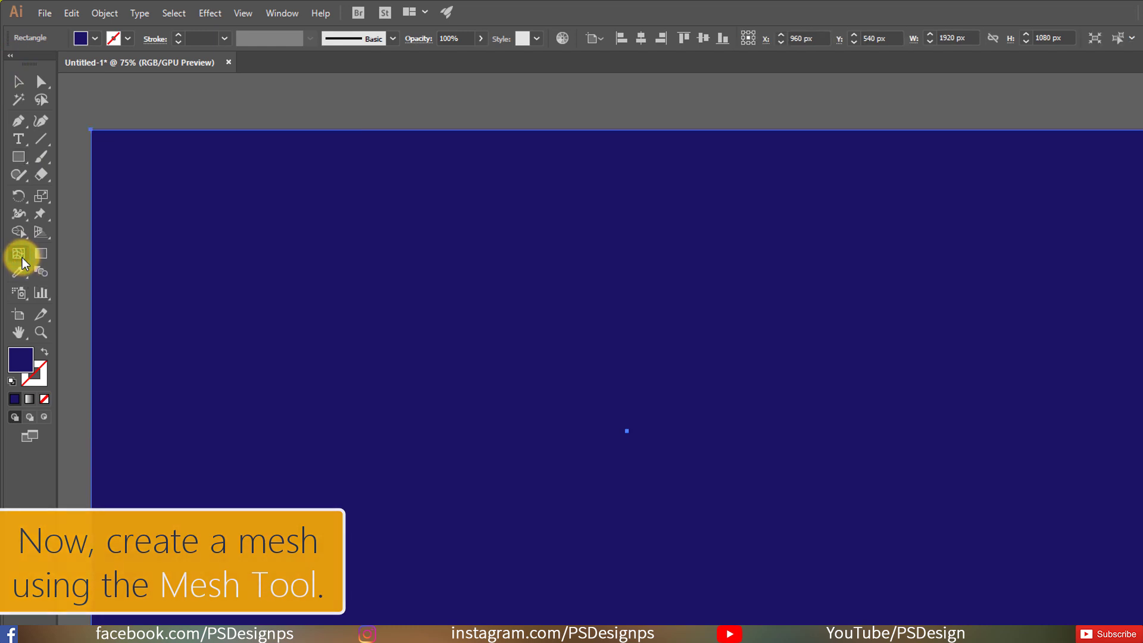
pyautogui.click(628, 433)
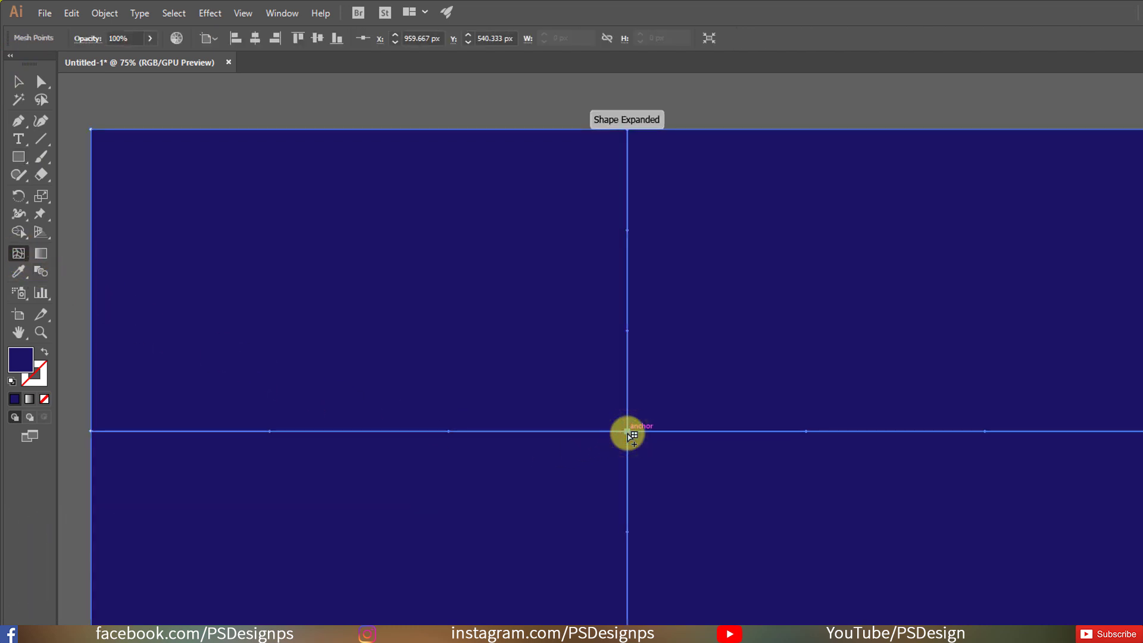
pyautogui.click(340, 271)
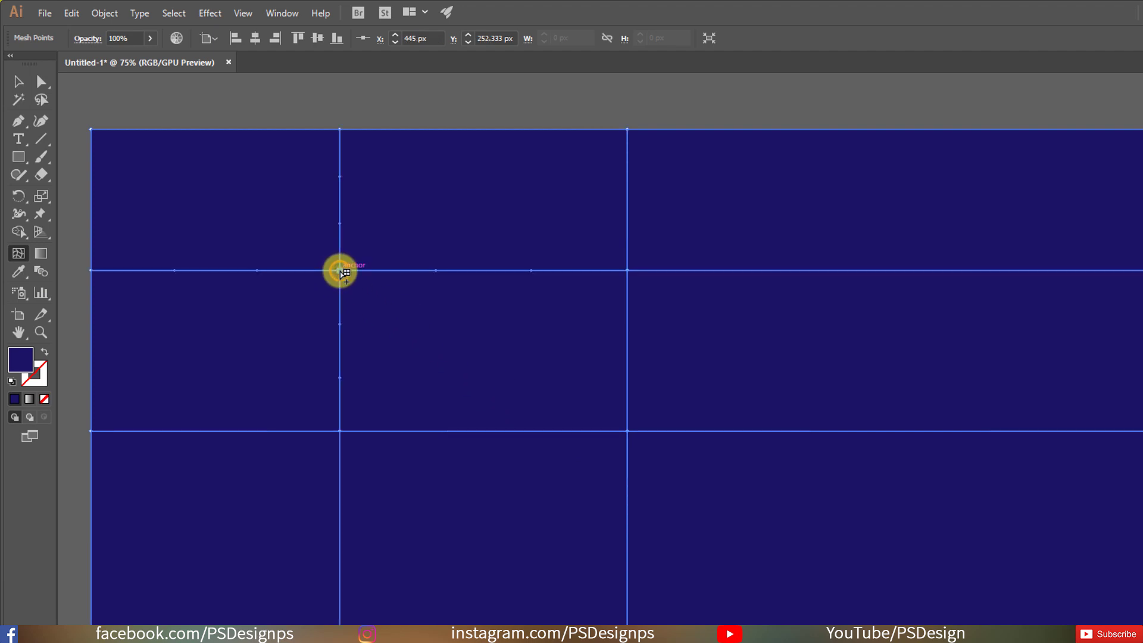
pyautogui.click(898, 582)
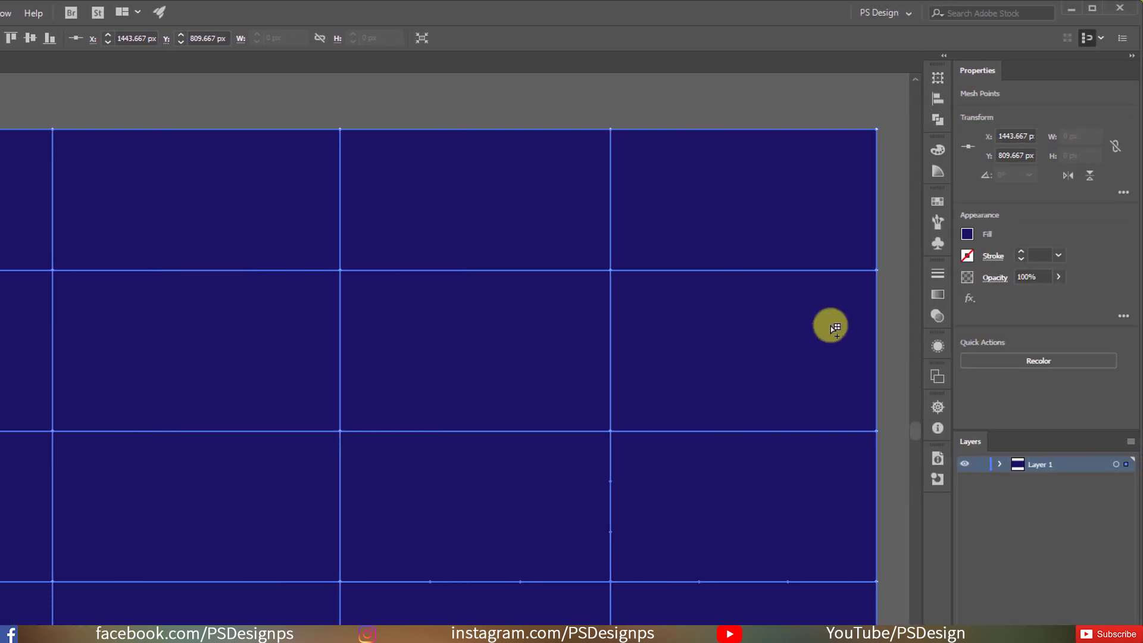
# Show the Swatches panel in Medium Thumbnail View, enlarged to reveal all swatches
pyautogui.click(937, 202)
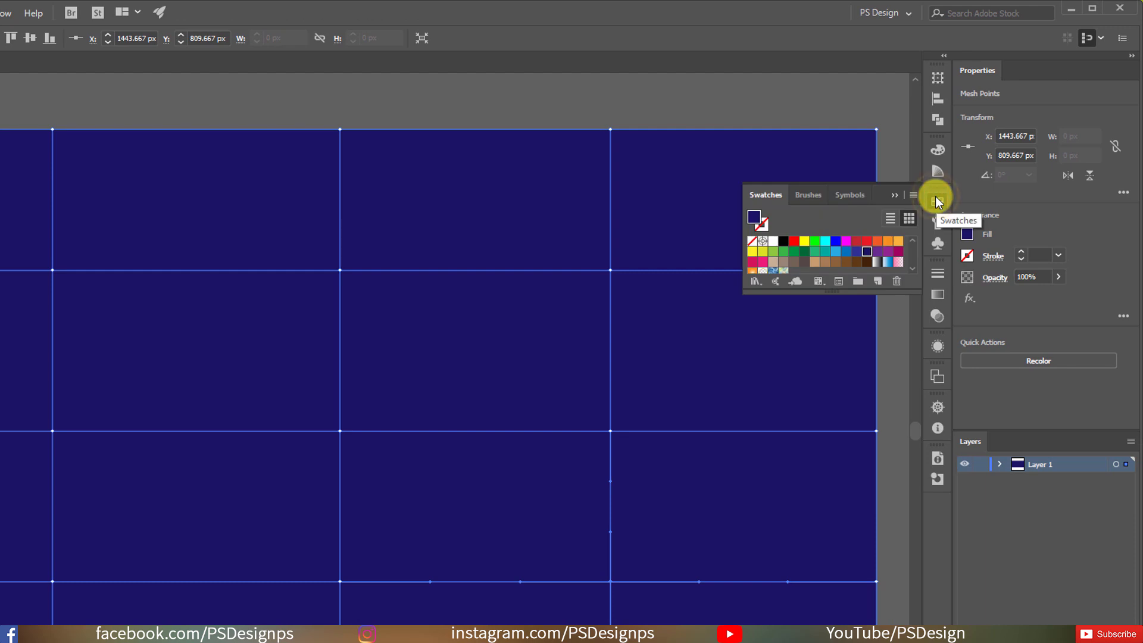
pyautogui.click(913, 195)
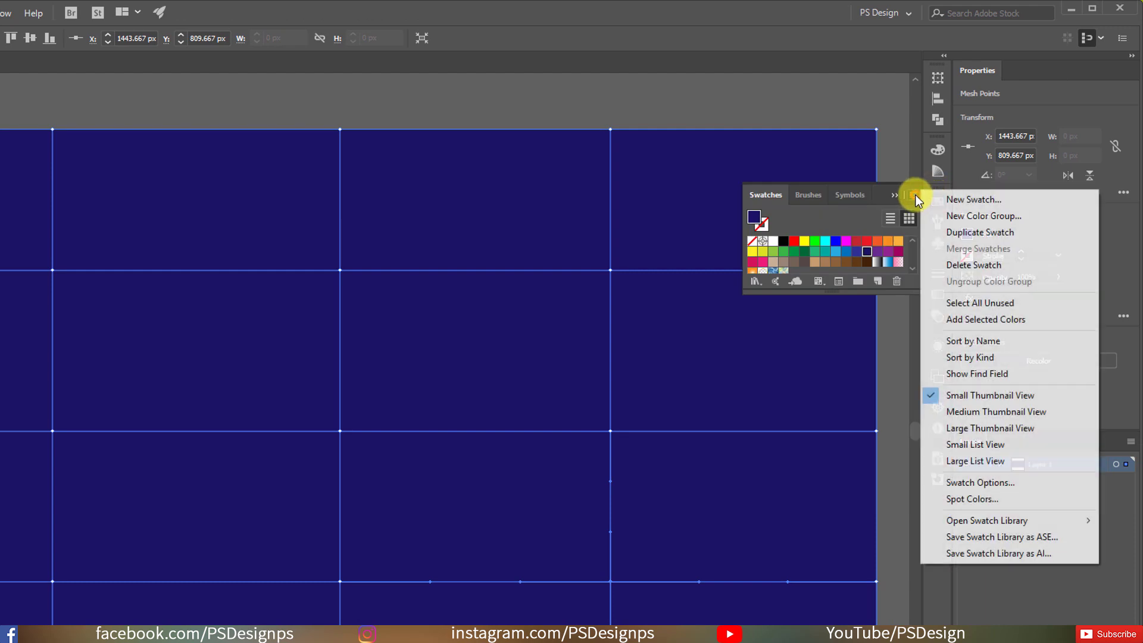
pyautogui.click(953, 412)
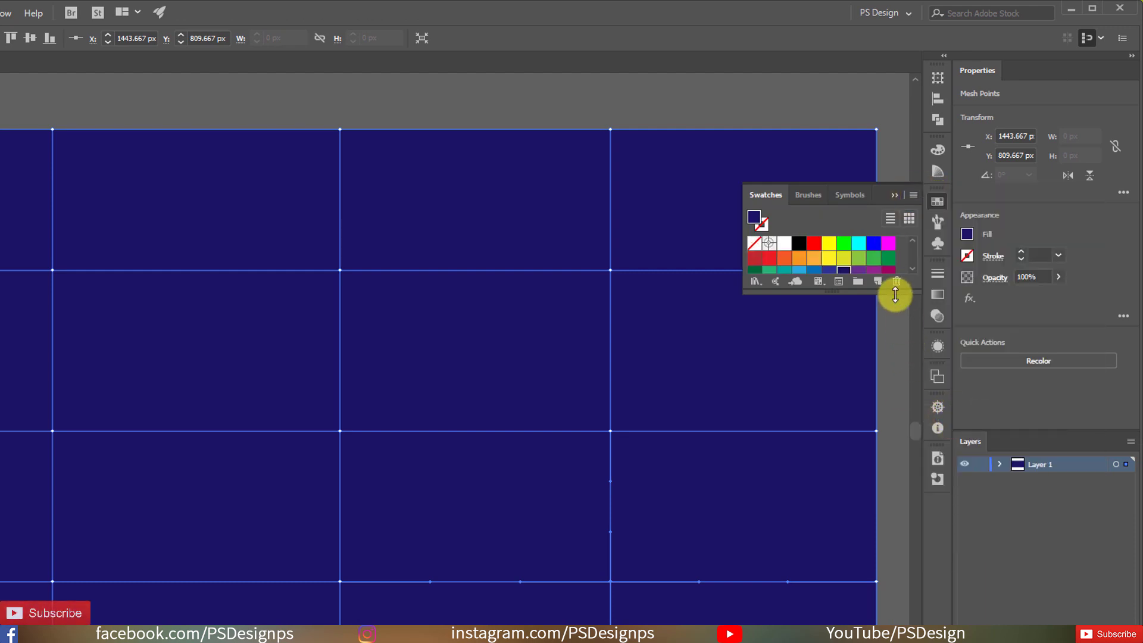
pyautogui.moveTo(895, 295); pyautogui.dragTo(899, 411)
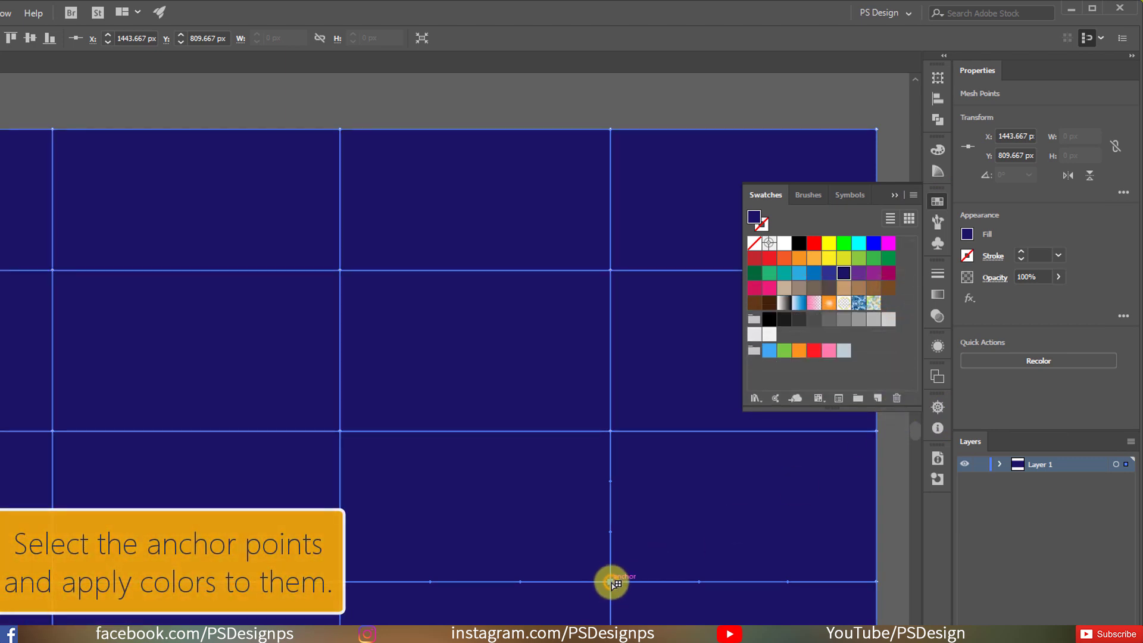
# Colour mesh points purple, blue, light blue, pink and the centre point orange
pyautogui.click(859, 273)
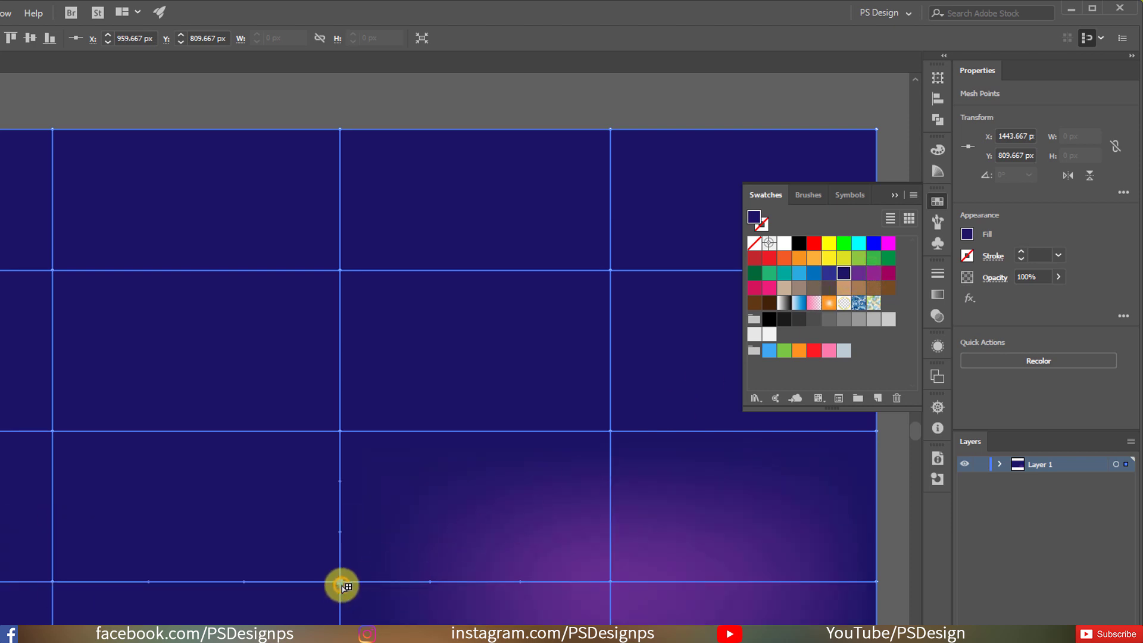
pyautogui.click(811, 288)
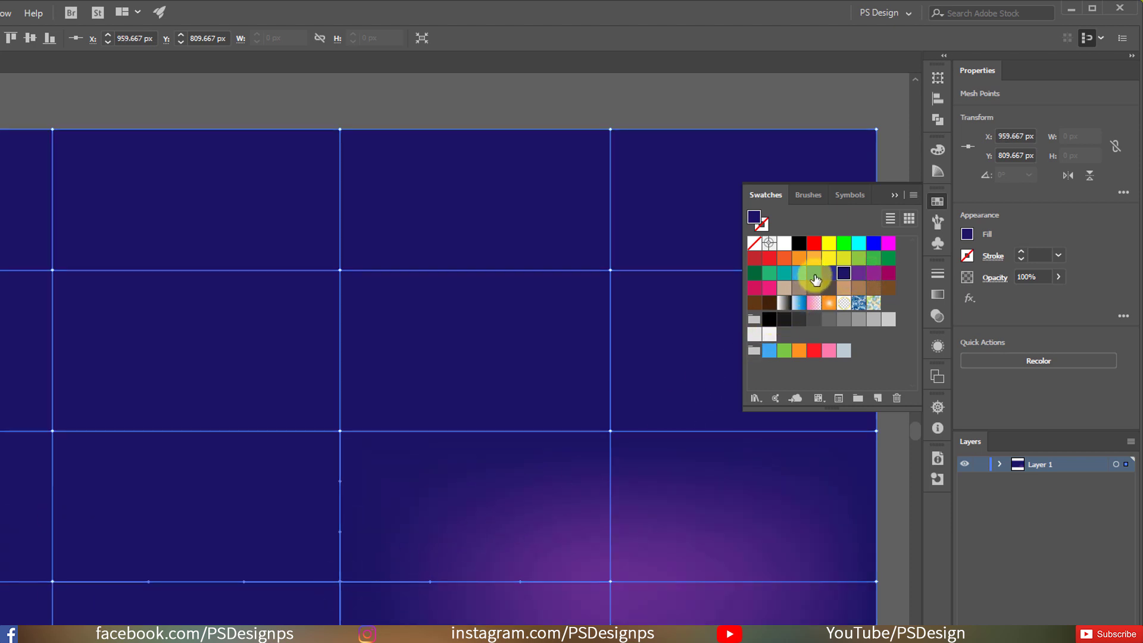
pyautogui.click(815, 275)
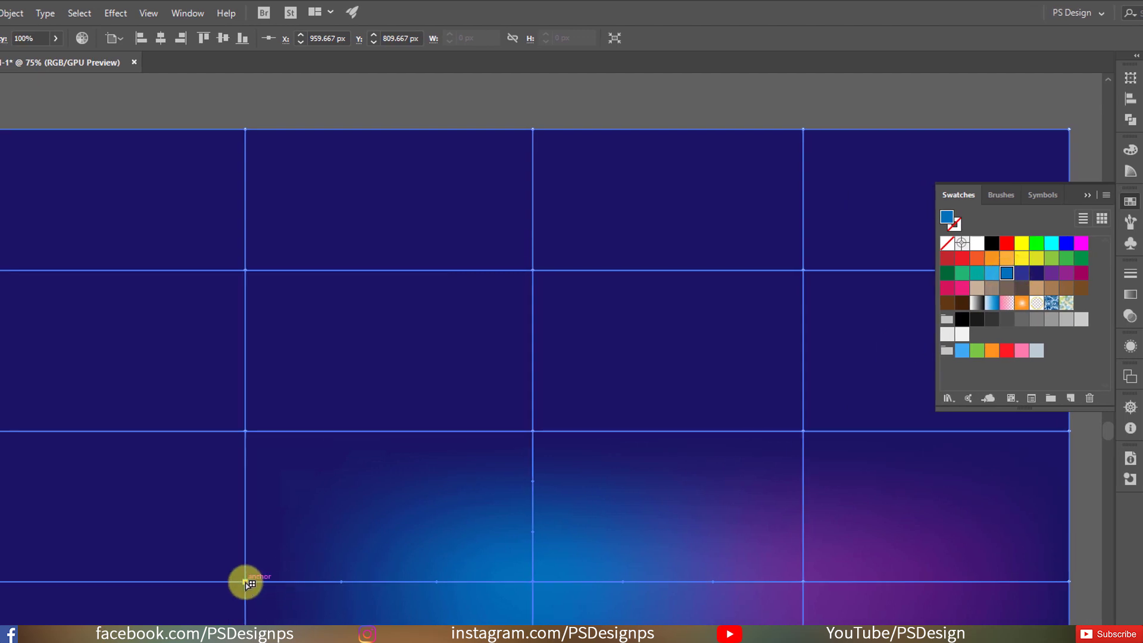
pyautogui.click(245, 582)
pyautogui.click(992, 275)
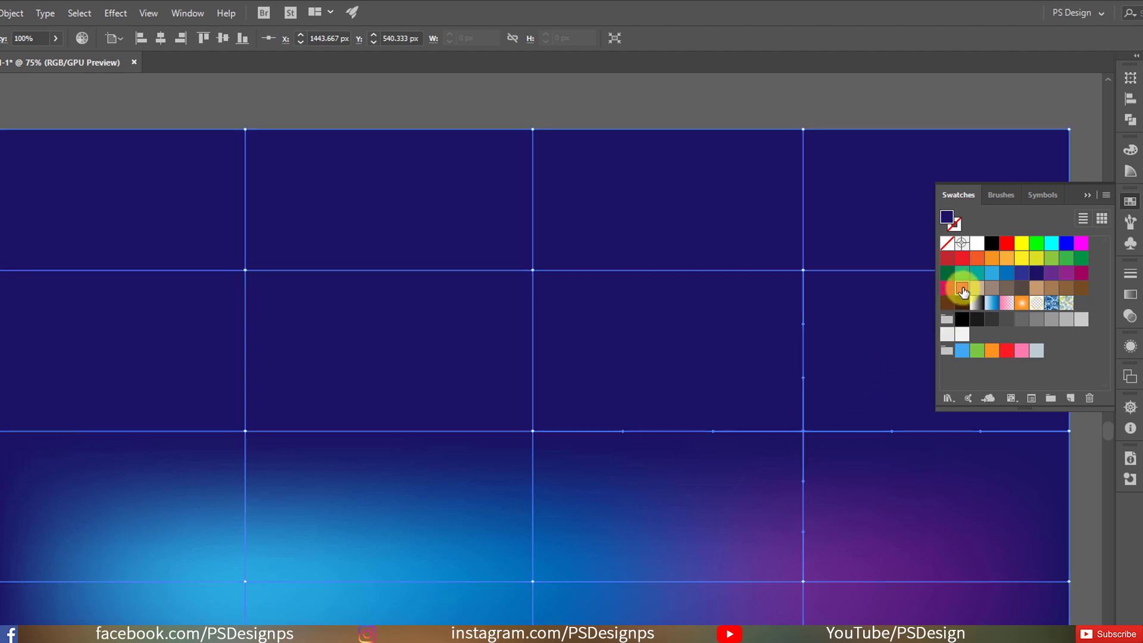
pyautogui.click(962, 289)
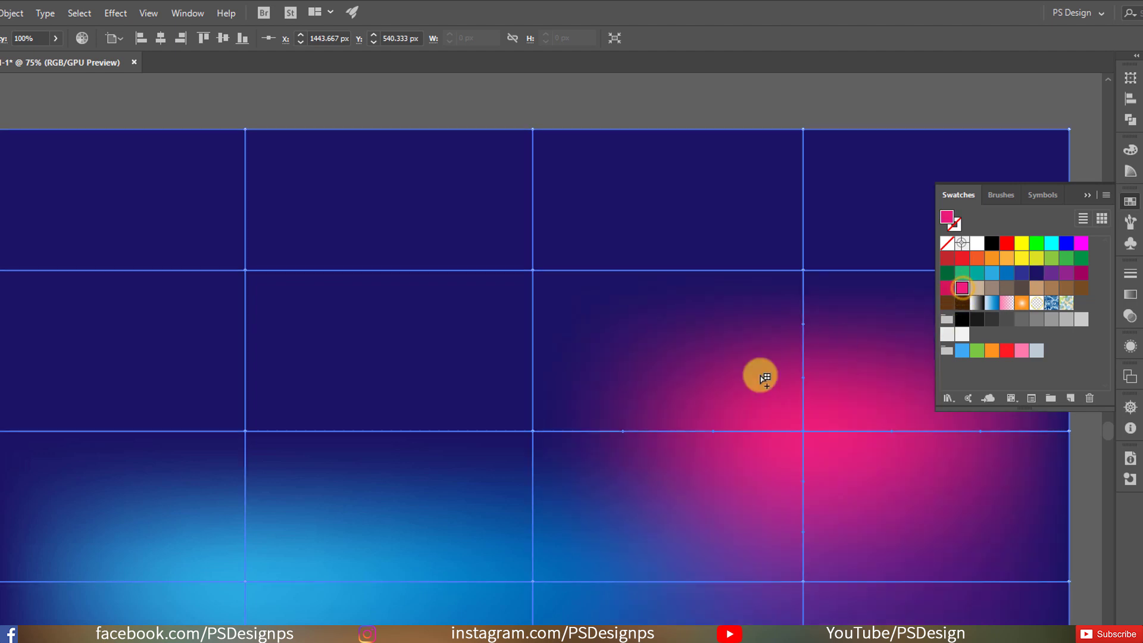
pyautogui.click(534, 431)
pyautogui.click(992, 260)
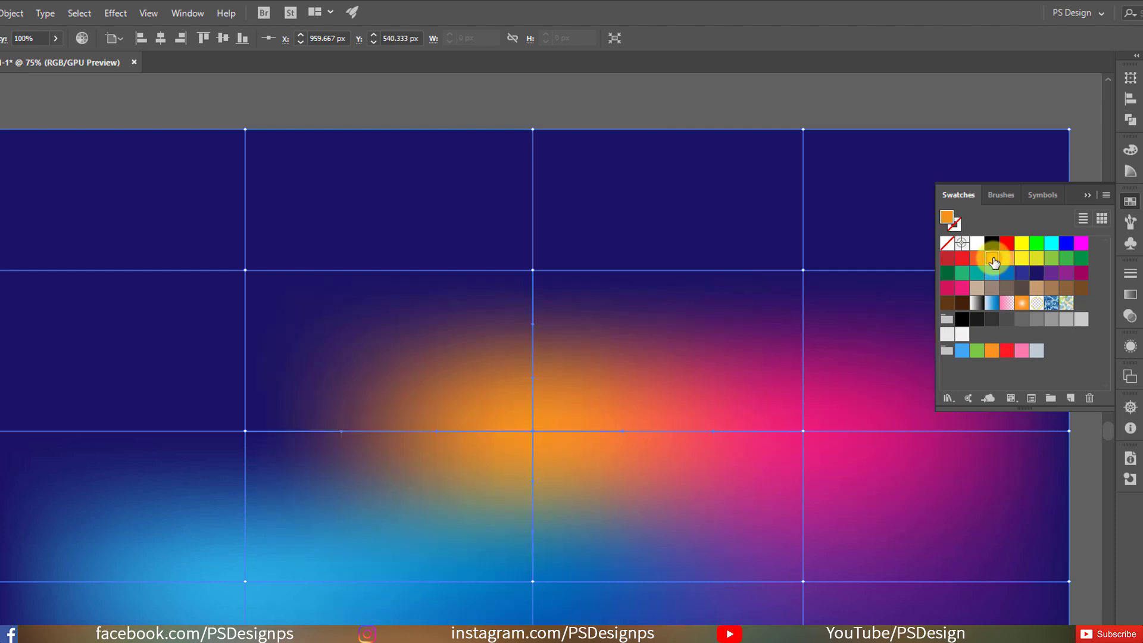
# Colour remaining mesh points red-orange, red, cyan and green, then zoom out
pyautogui.click(246, 431)
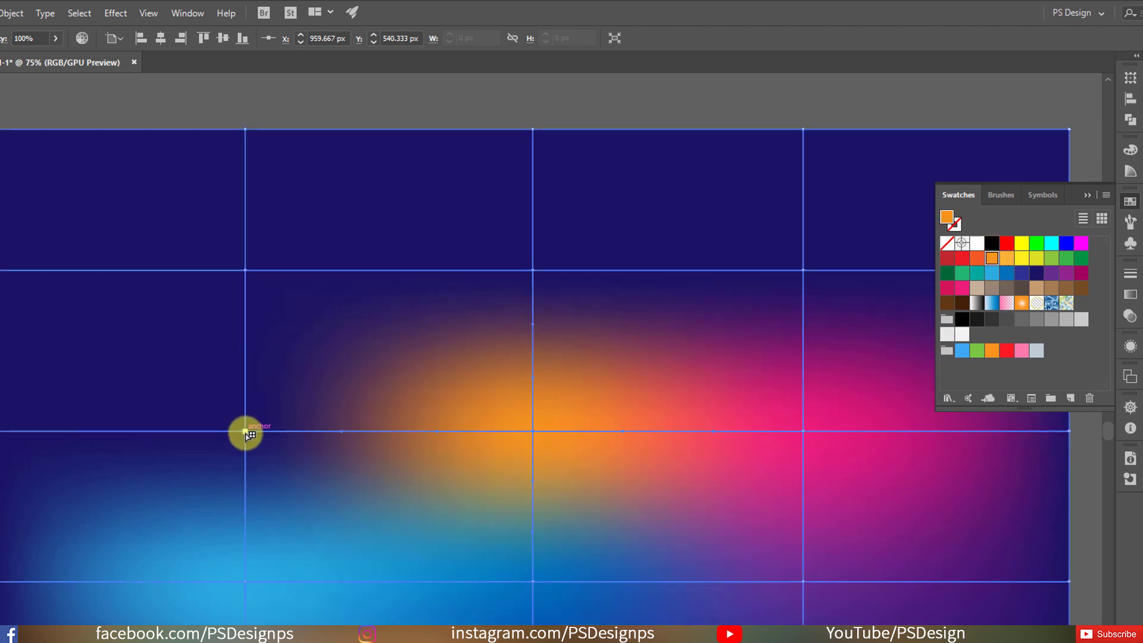
pyautogui.click(978, 261)
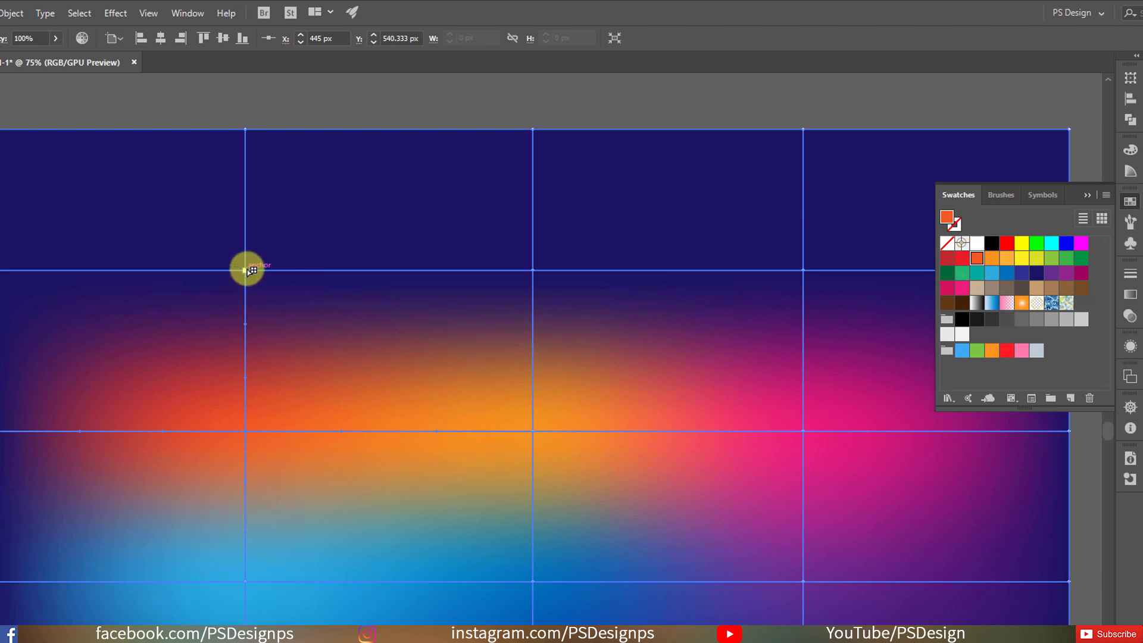
pyautogui.click(962, 258)
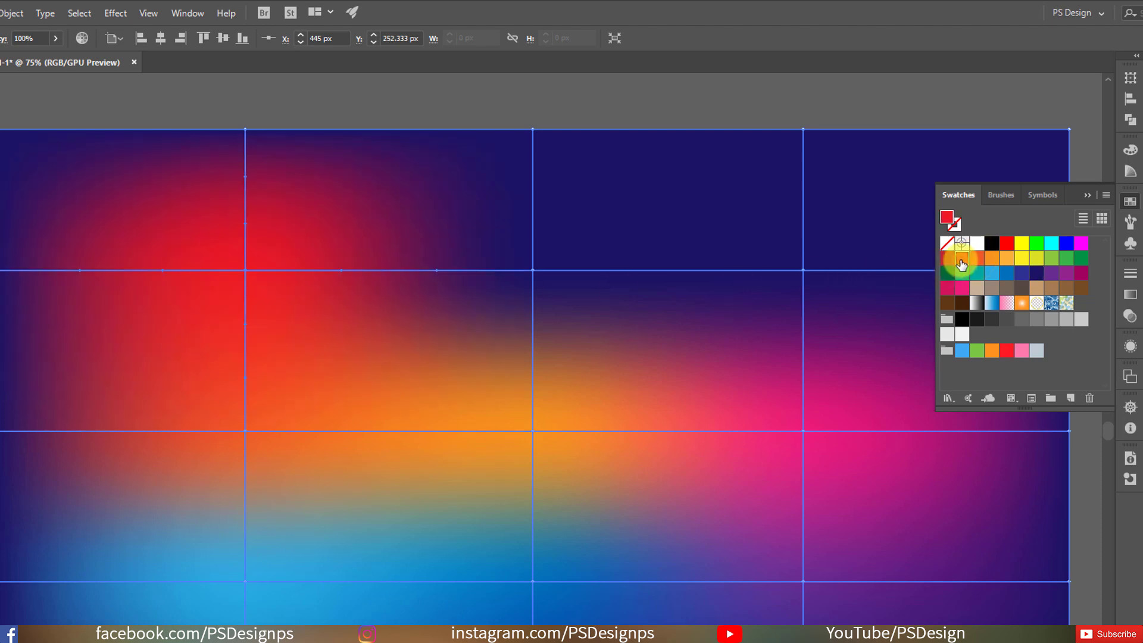
pyautogui.click(533, 271)
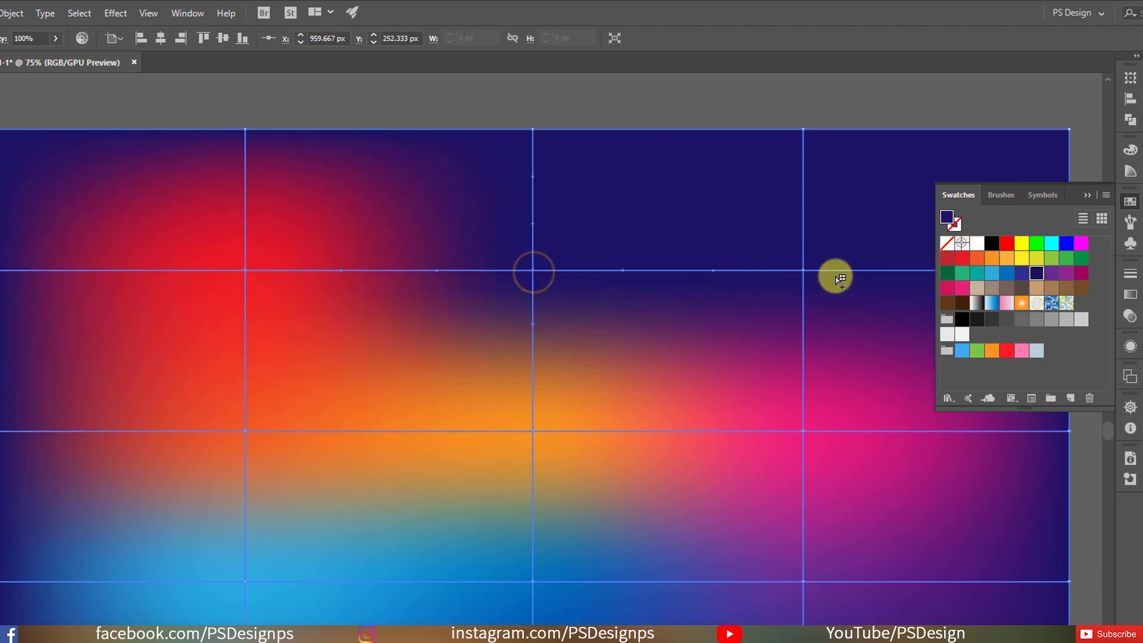
pyautogui.click(1051, 245)
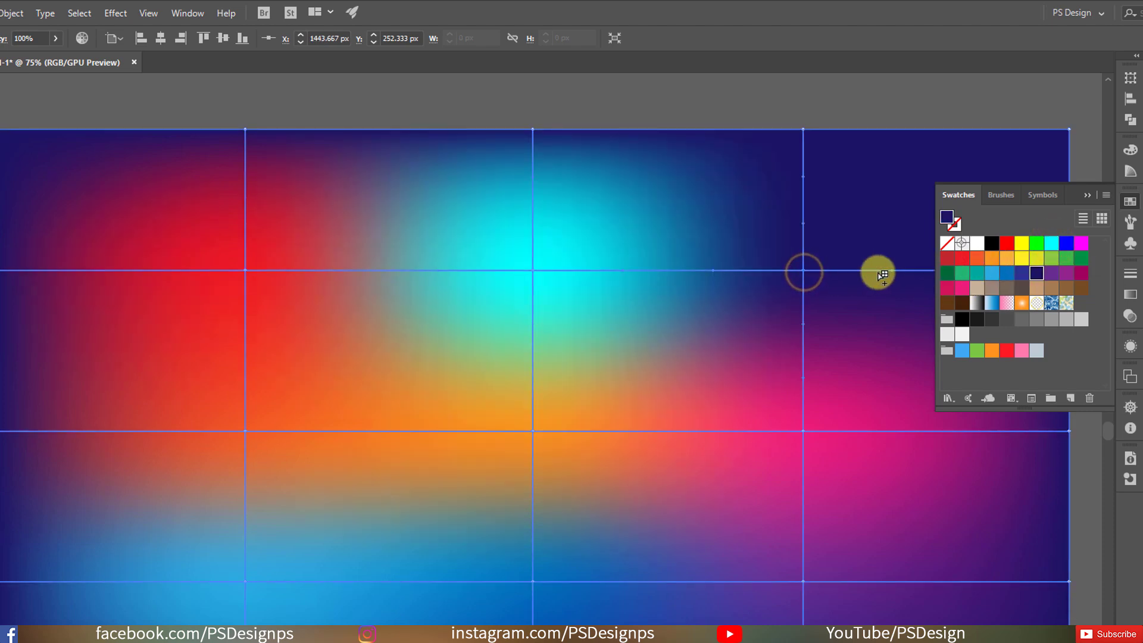
pyautogui.click(960, 277)
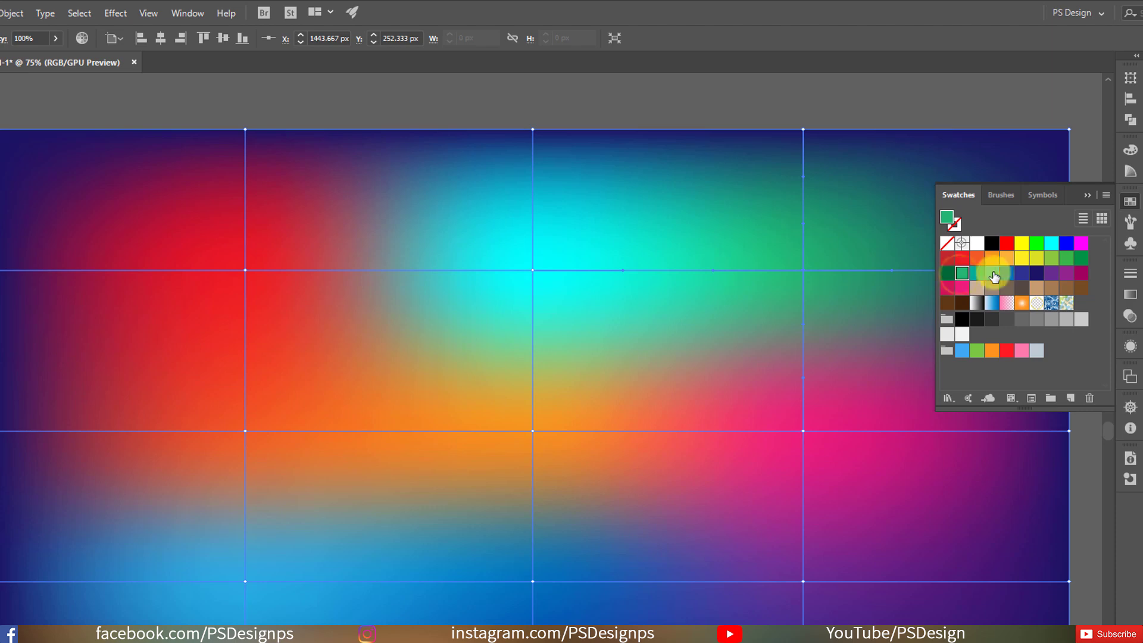
pyautogui.click(1135, 203)
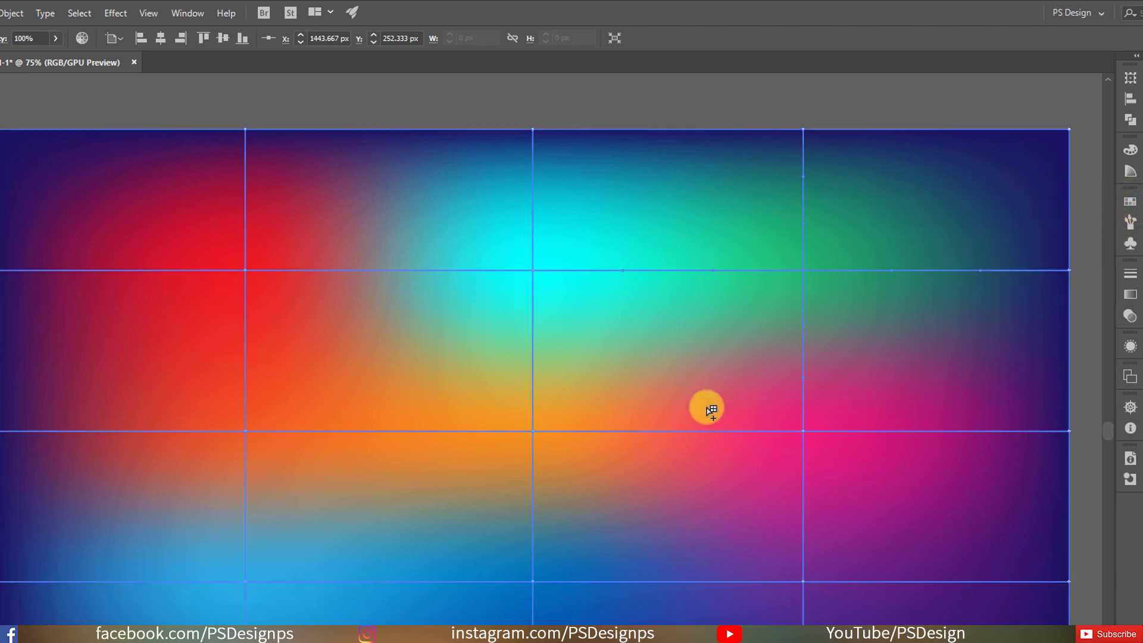
pyautogui.hotkey('ctrl', '-')
pyautogui.hotkey('ctrl', '-')
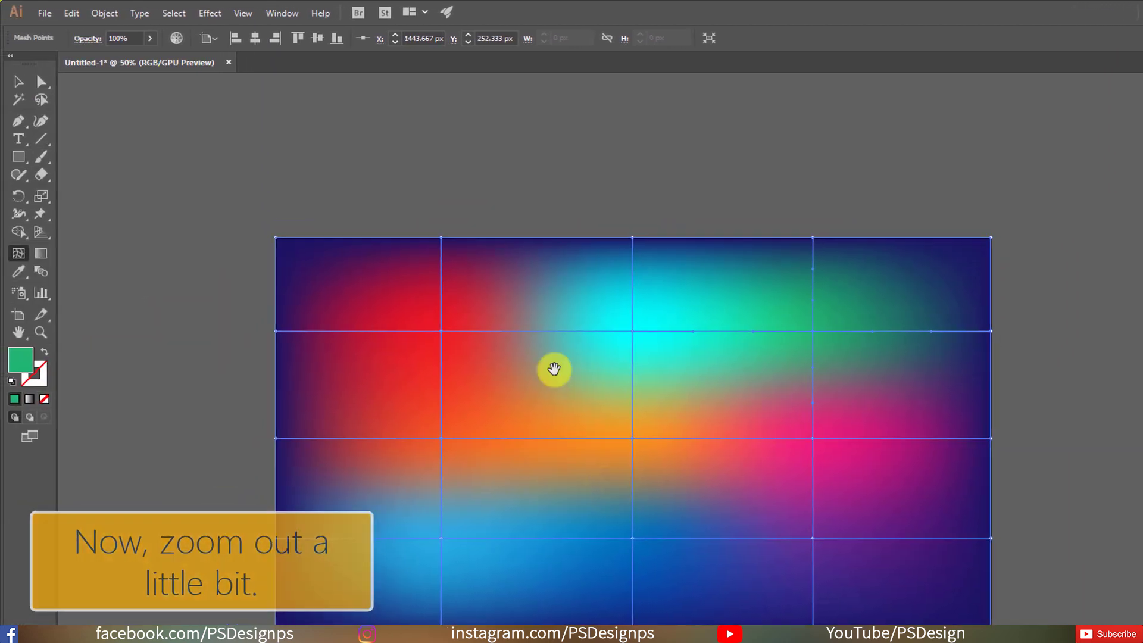
# Scale the whole mesh up to about 2706 × 1522 px, overhanging the artboard
pyautogui.click(18, 81)
pyautogui.click(399, 122)
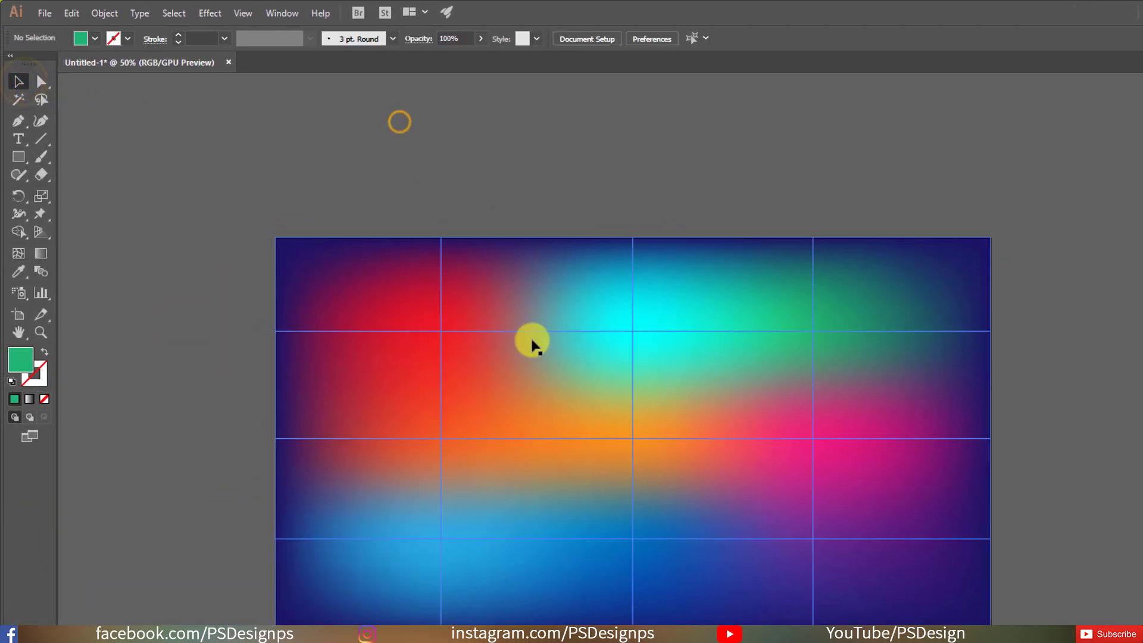
pyautogui.click(584, 393)
pyautogui.hotkey('ctrl', '-')
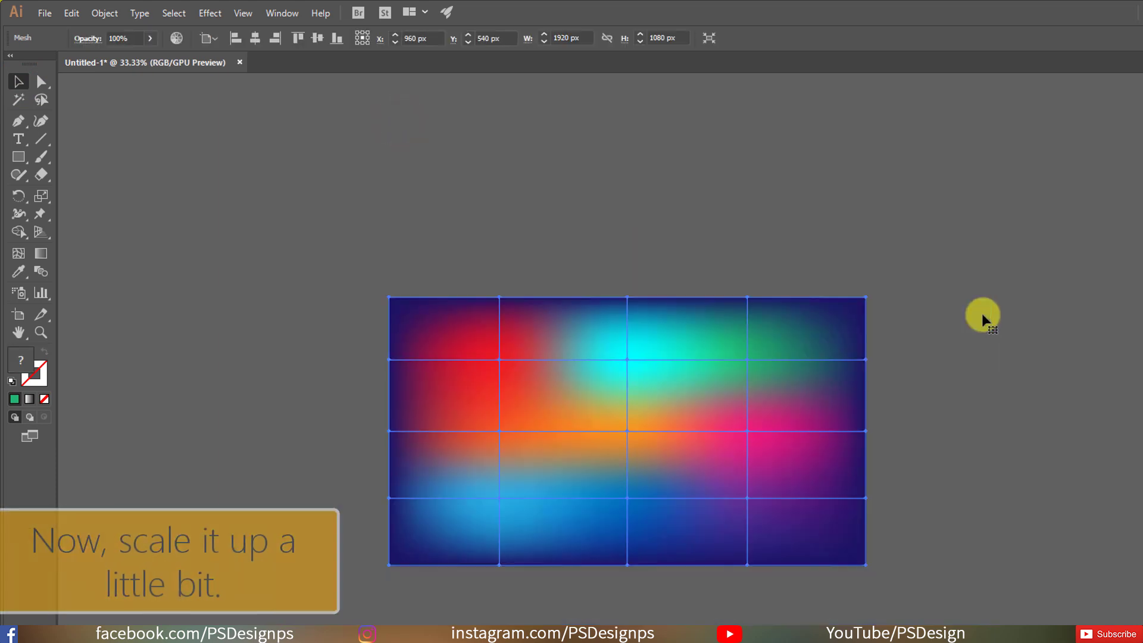
pyautogui.moveTo(865, 297)
pyautogui.mouseDown()
pyautogui.moveTo(973, 220)
pyautogui.moveTo(962, 219)
pyautogui.mouseUp()
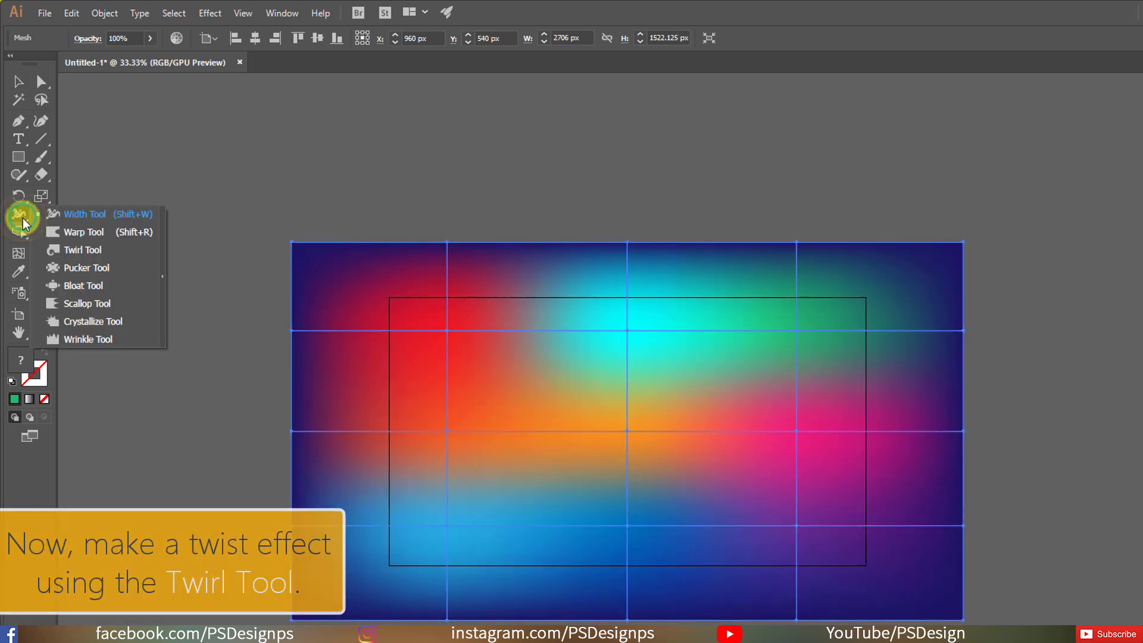
# Twirl the mesh centre three times with an enlarged Twirl Tool brush
pyautogui.moveTo(23, 226); pyautogui.dragTo(43, 251)
pyautogui.click(87, 245)
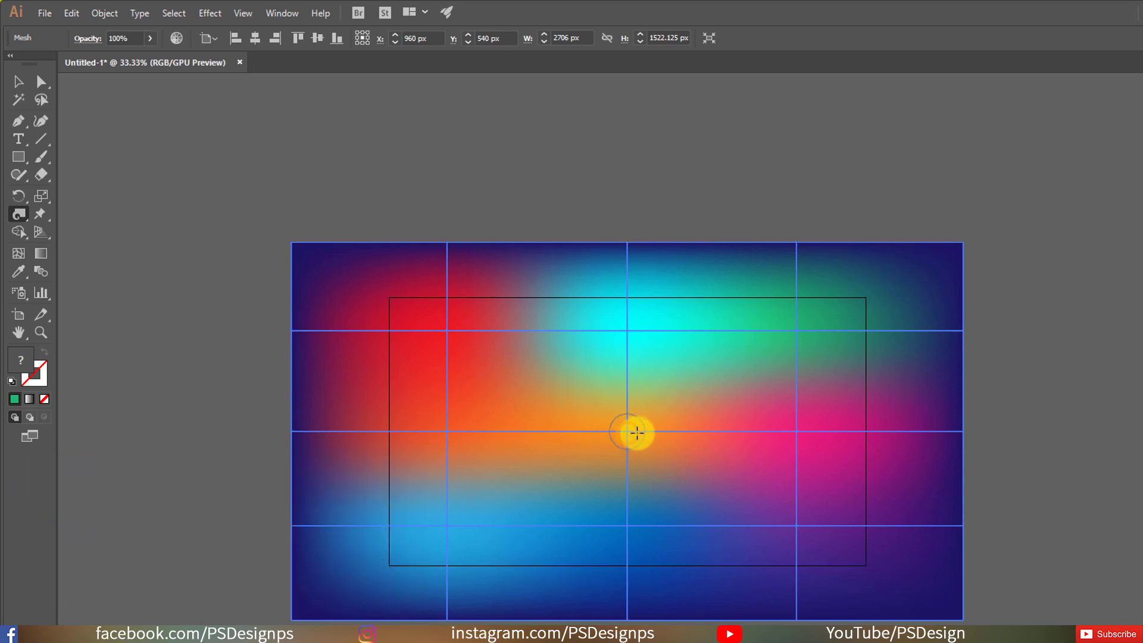
pyautogui.moveTo(627, 433); pyautogui.dragTo(742, 432)
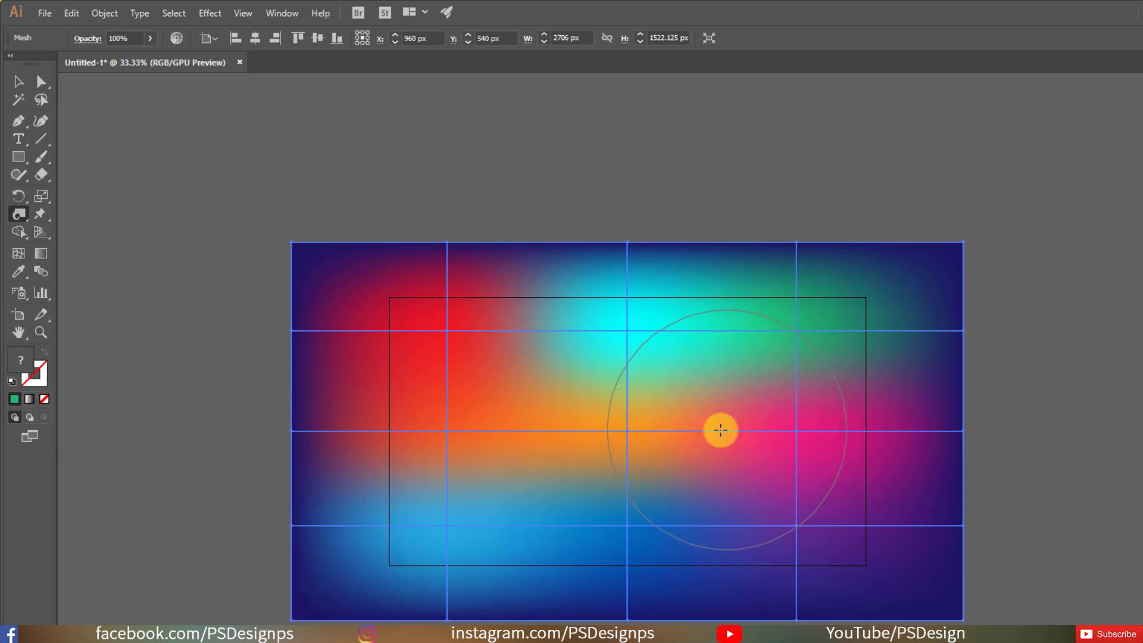
pyautogui.click(627, 433)
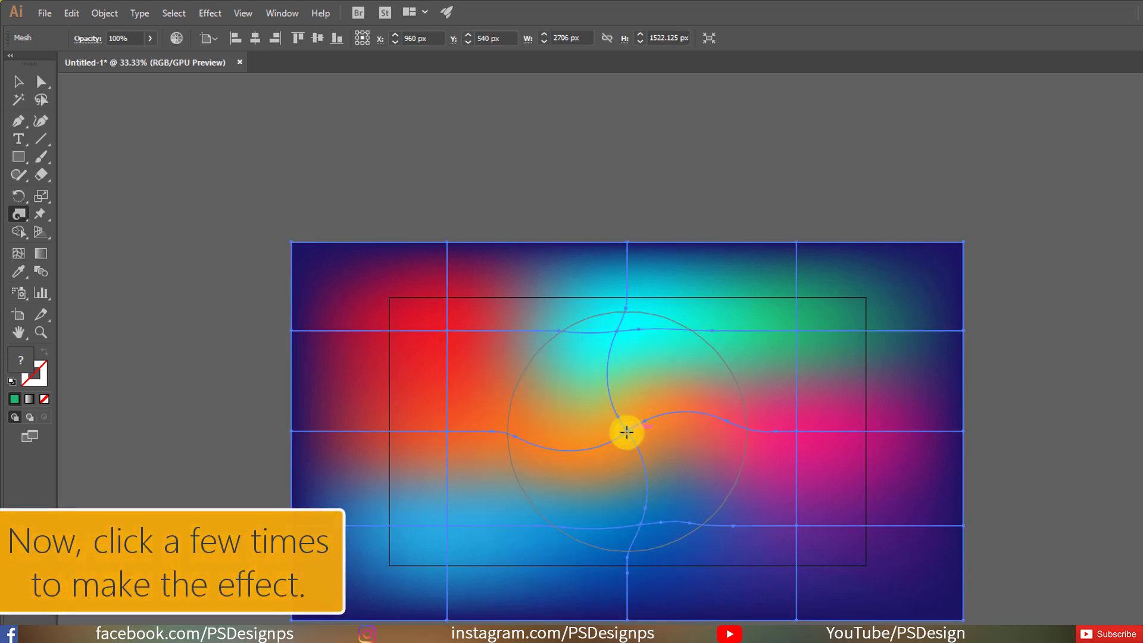
pyautogui.click(627, 432)
pyautogui.click(627, 432)
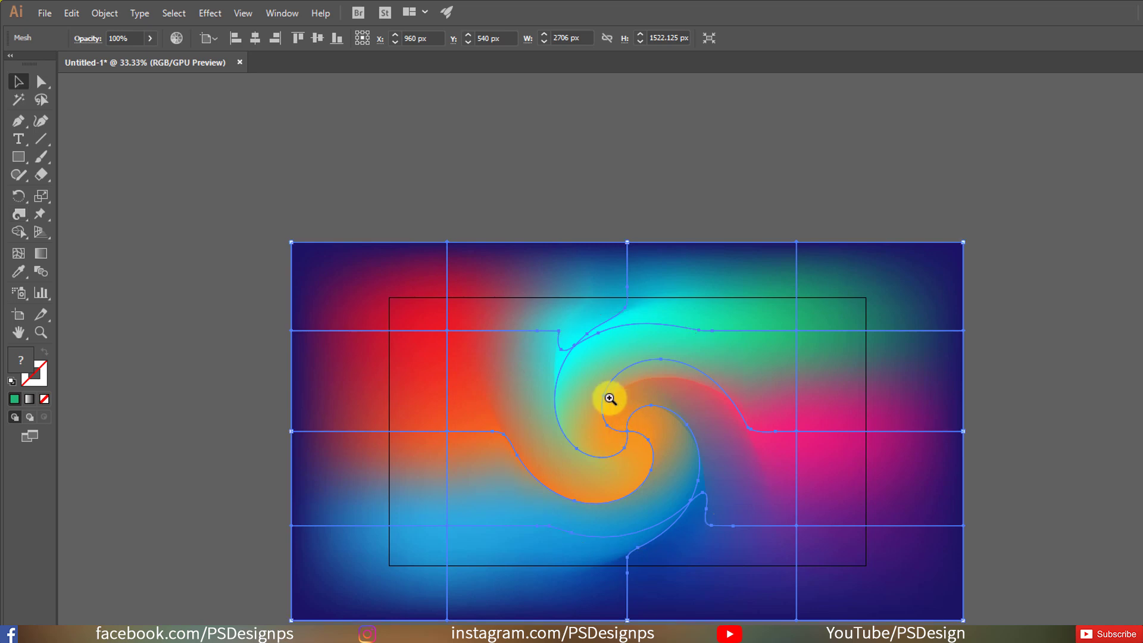
pyautogui.moveTo(607, 398); pyautogui.dragTo(853, 465)
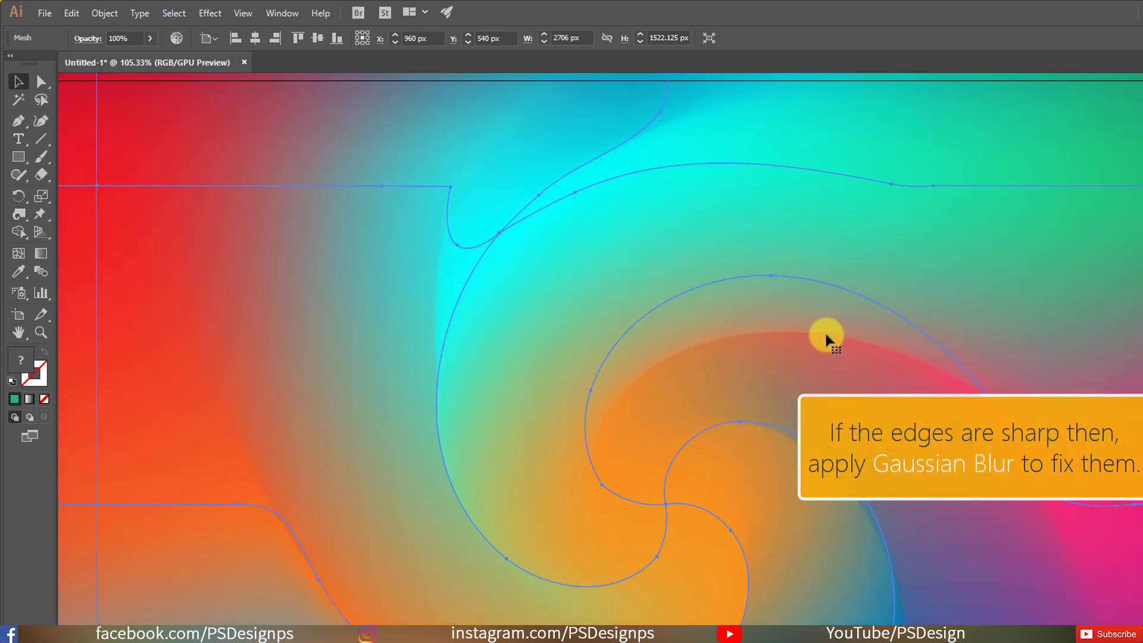
# Apply a 2 px Gaussian Blur to the twirled mesh and hide its edges
pyautogui.scroll(-3, 214, 84)
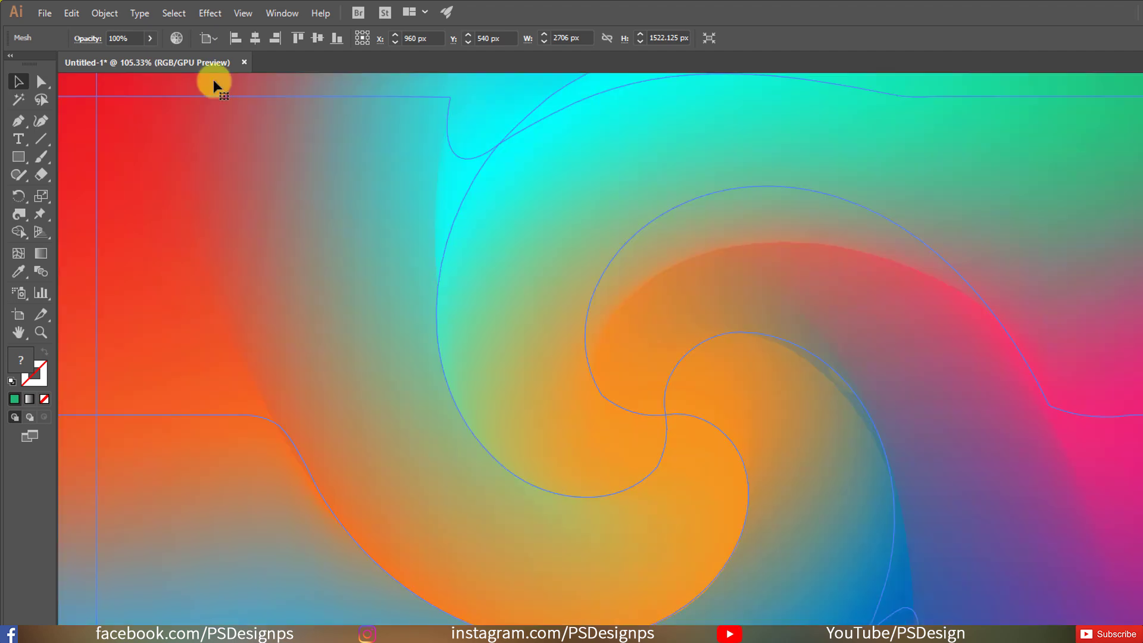
pyautogui.click(211, 13)
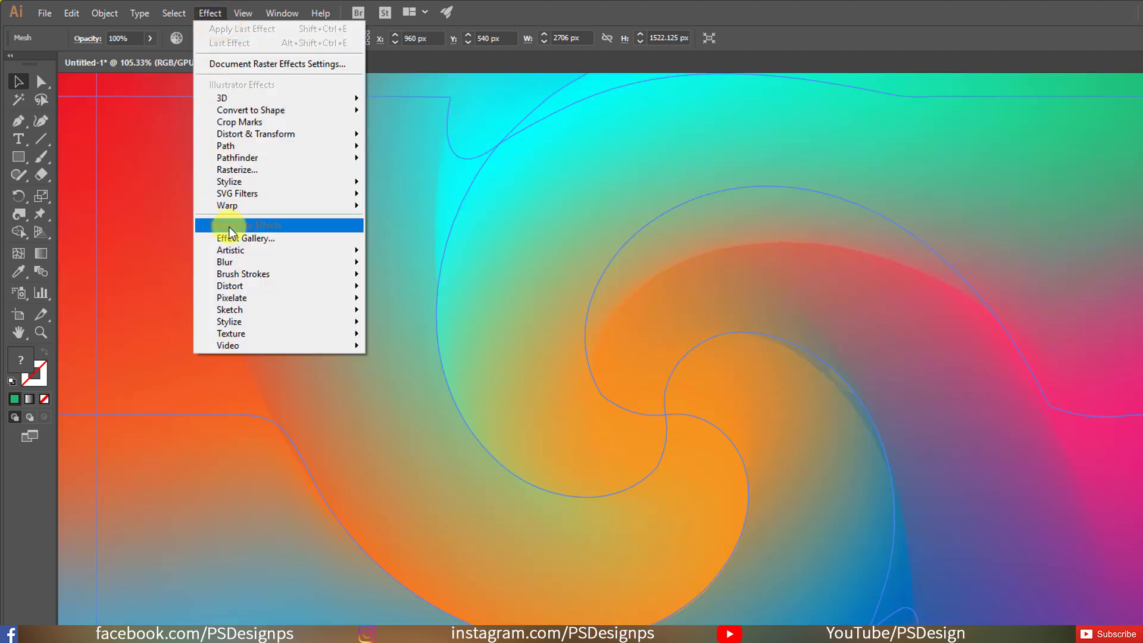
pyautogui.moveTo(225, 262)
pyautogui.click(396, 265)
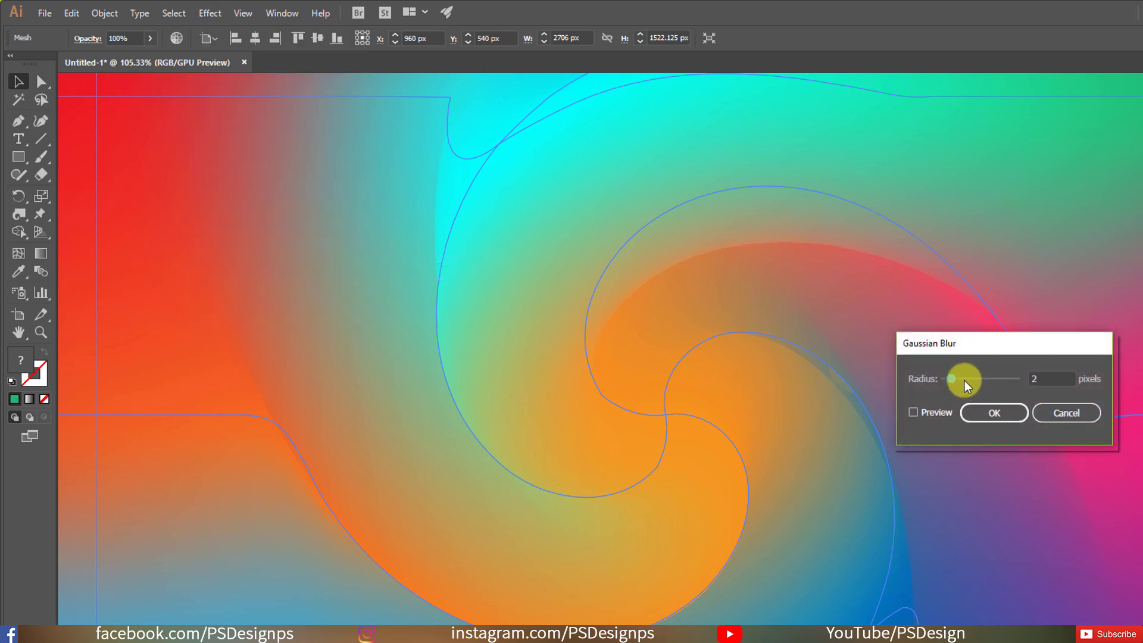
pyautogui.click(935, 413)
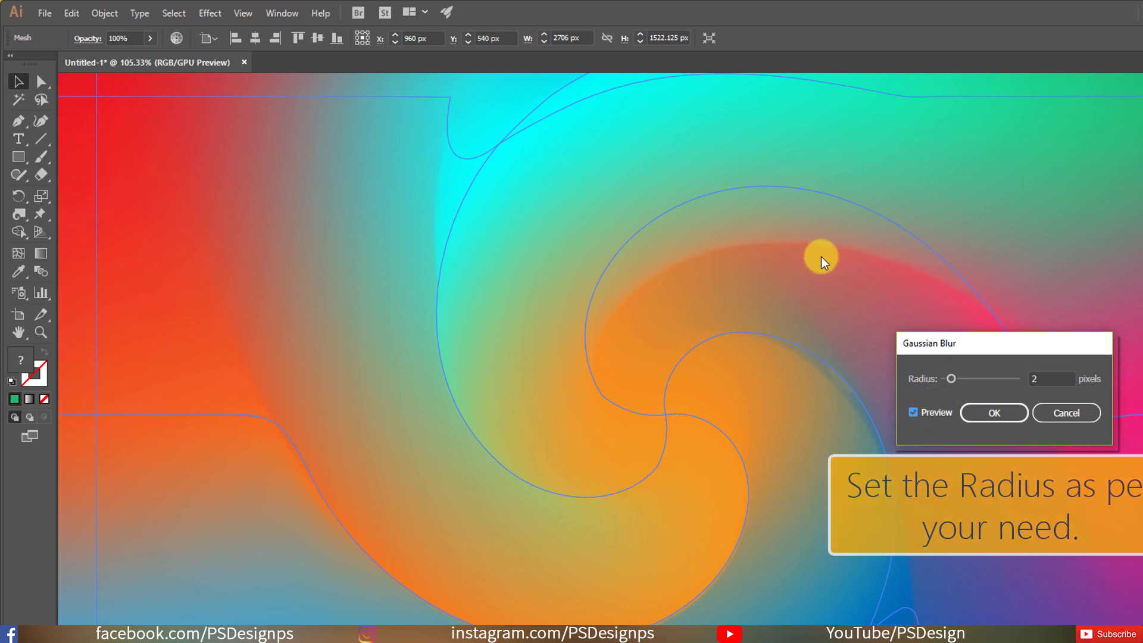
pyautogui.click(981, 414)
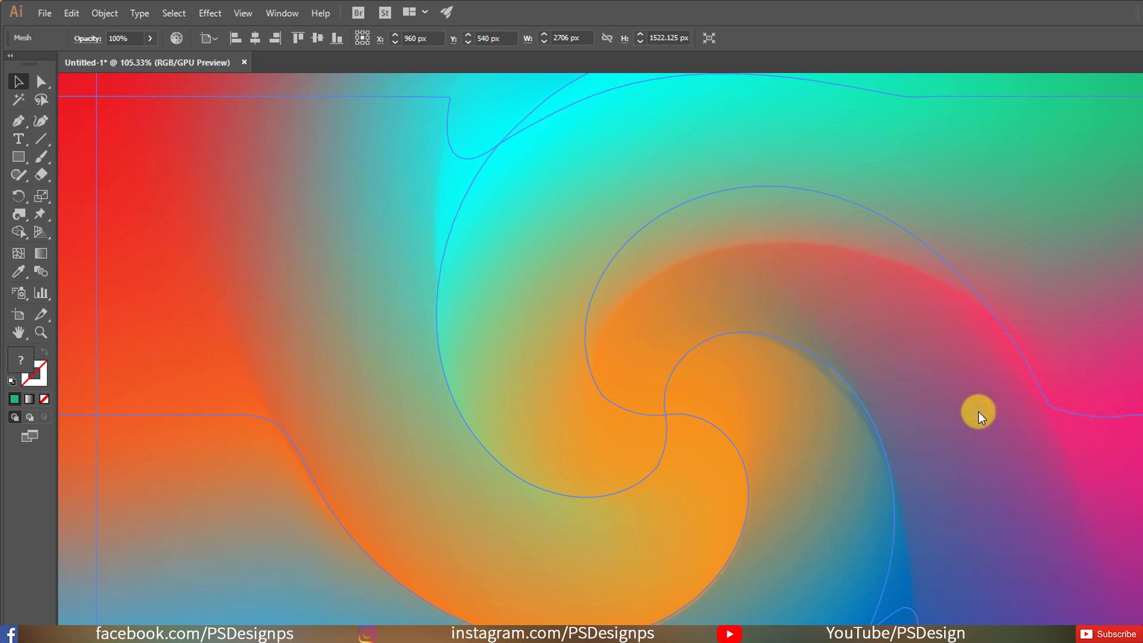
pyautogui.hotkey('ctrl', '-')
pyautogui.hotkey('ctrl', '-')
pyautogui.hotkey('ctrl', '-')
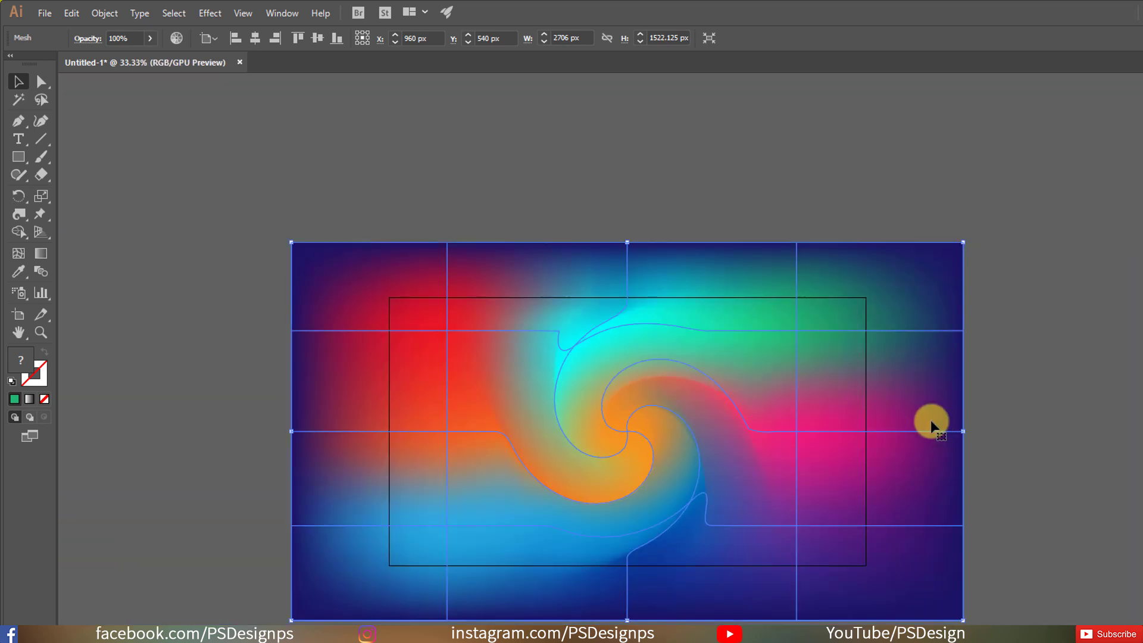
pyautogui.hotkey('ctrl', 'h')
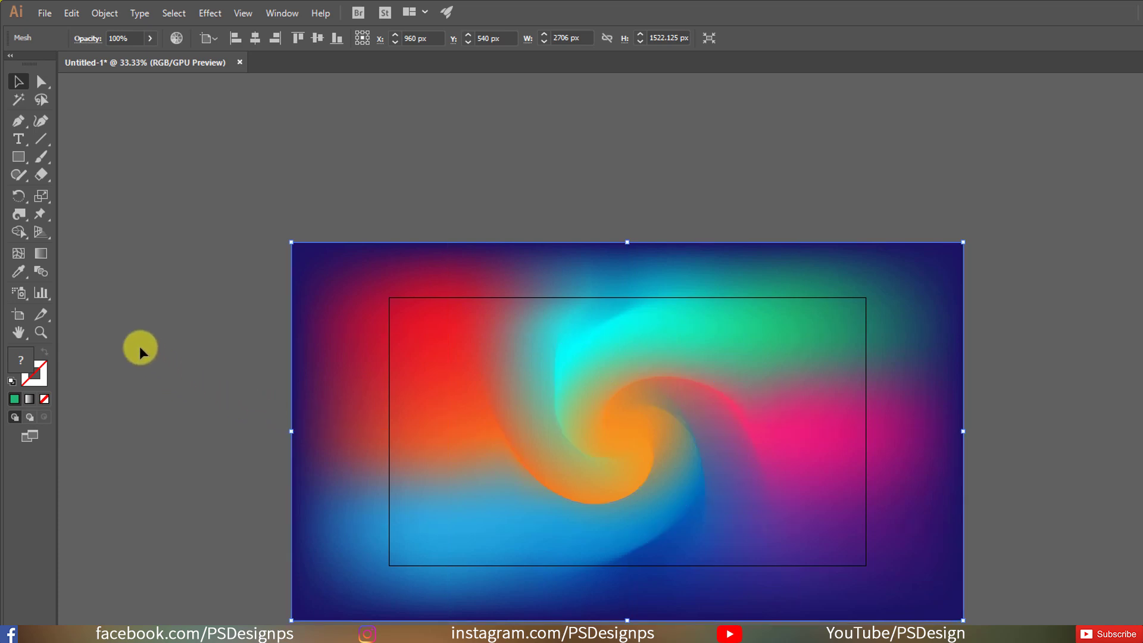
# Draw a 1920 × 1080 px rectangle centred on the artboard
pyautogui.click(19, 158)
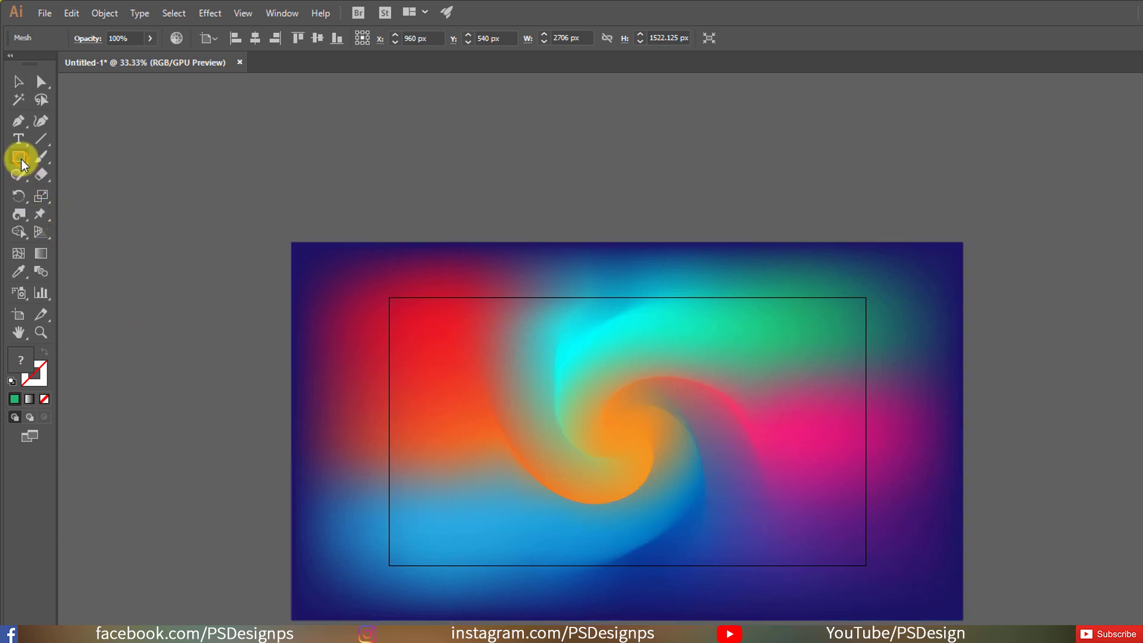
pyautogui.click(454, 371)
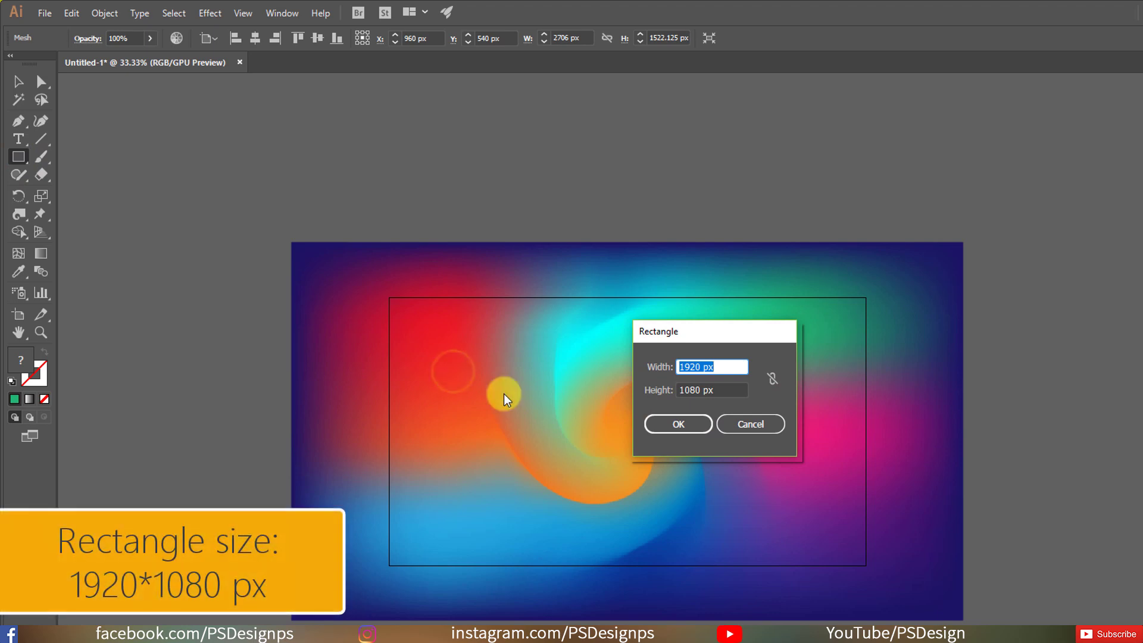
pyautogui.click(669, 426)
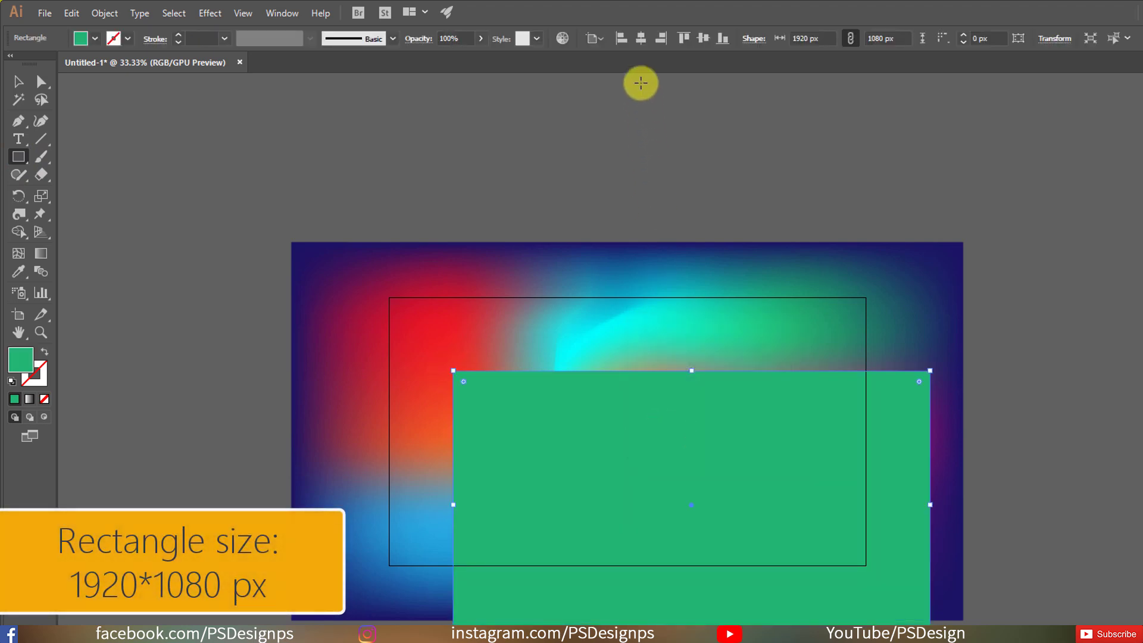
pyautogui.click(642, 38)
pyautogui.click(703, 38)
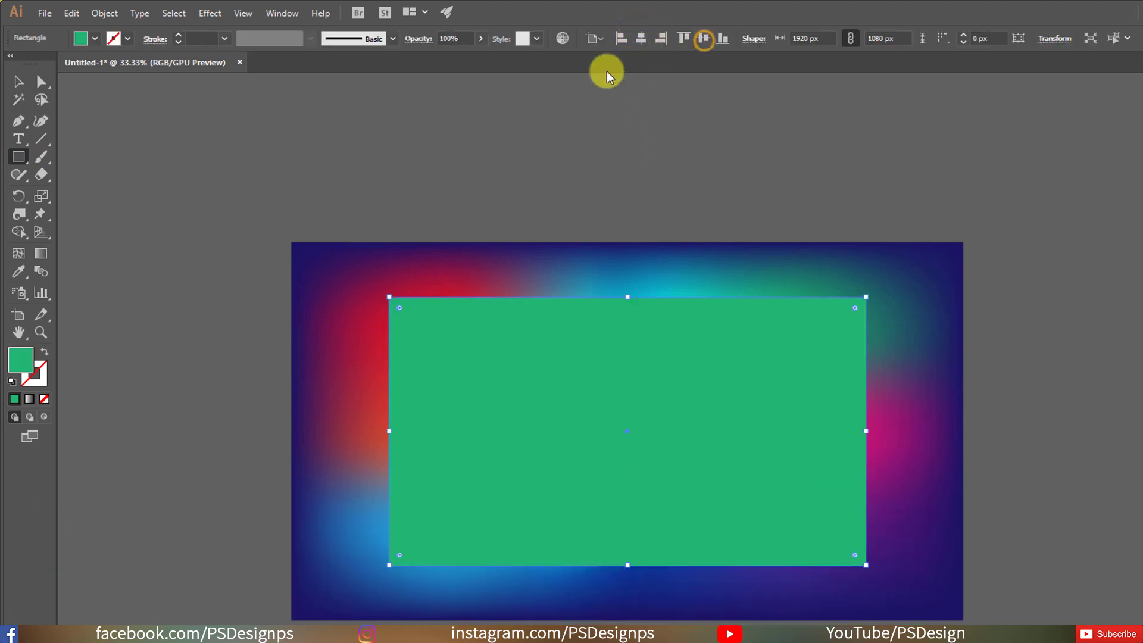
# Make a clipping mask from the rectangle and gradient, then view full screen
pyautogui.click(18, 81)
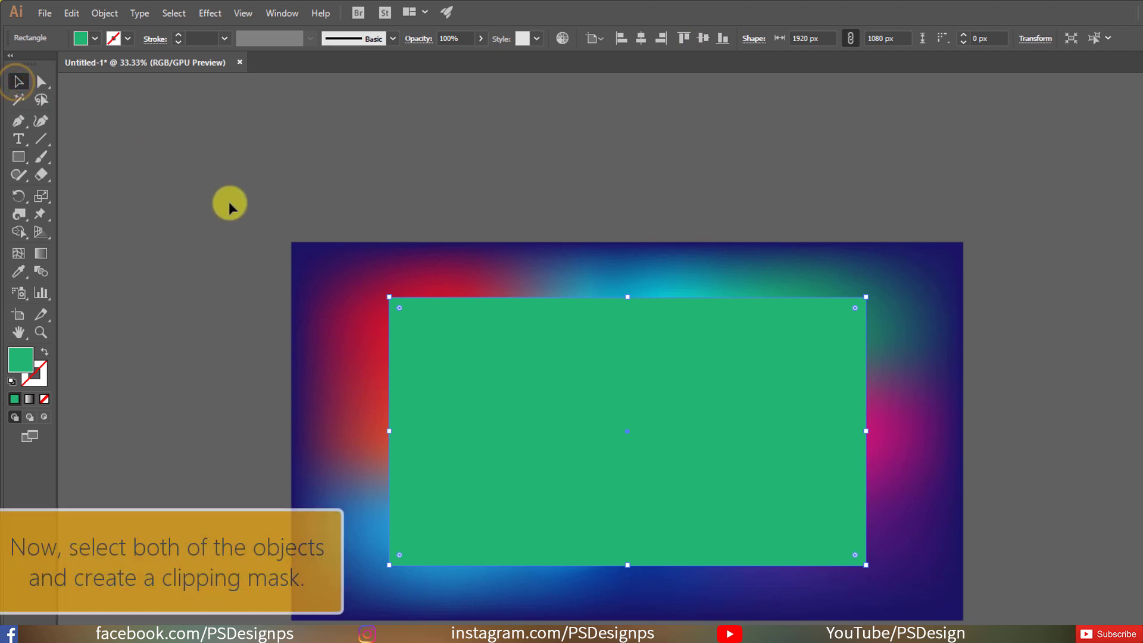
pyautogui.moveTo(232, 206); pyautogui.dragTo(403, 409)
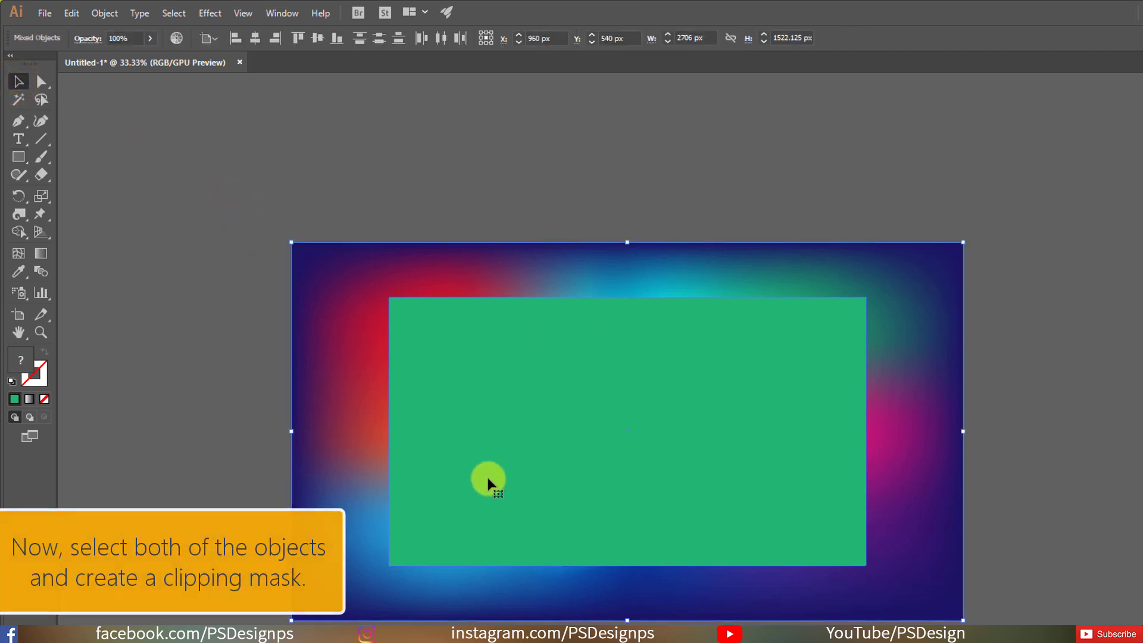
pyautogui.rightClick(456, 390)
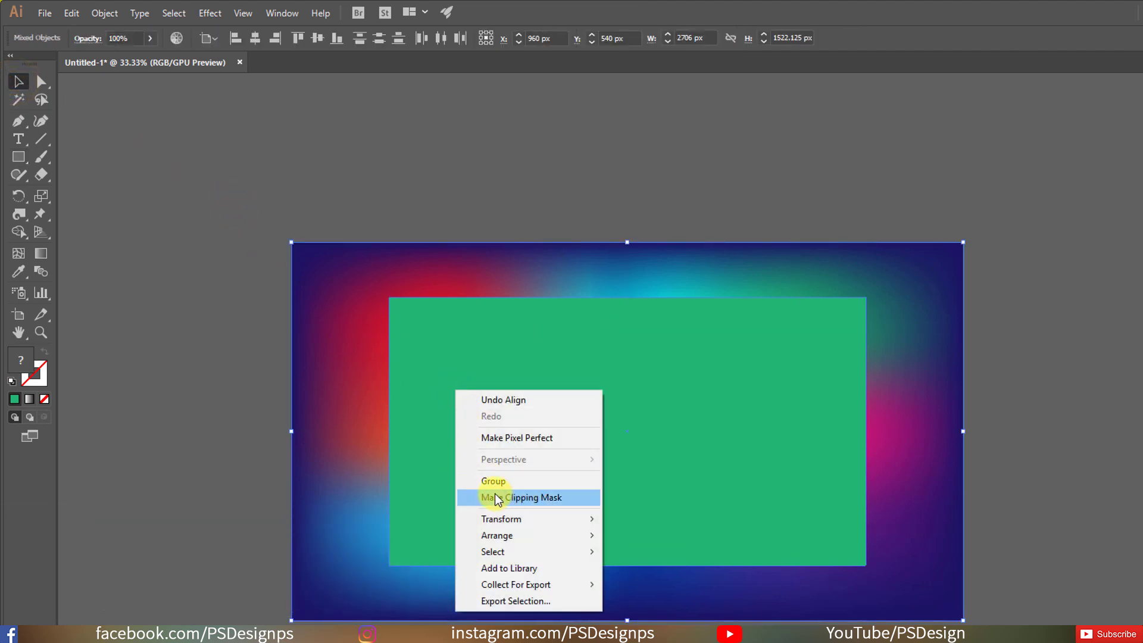
pyautogui.click(513, 498)
pyautogui.hotkey('ctrl', 'shift', 'a')
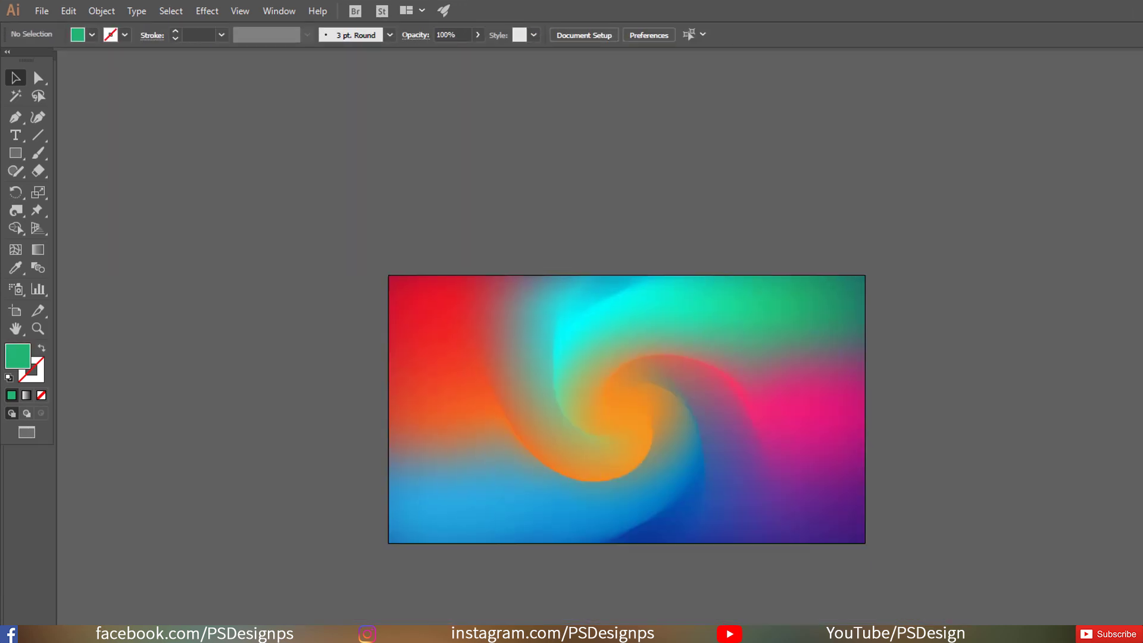
pyautogui.press('f')
pyautogui.press('f')
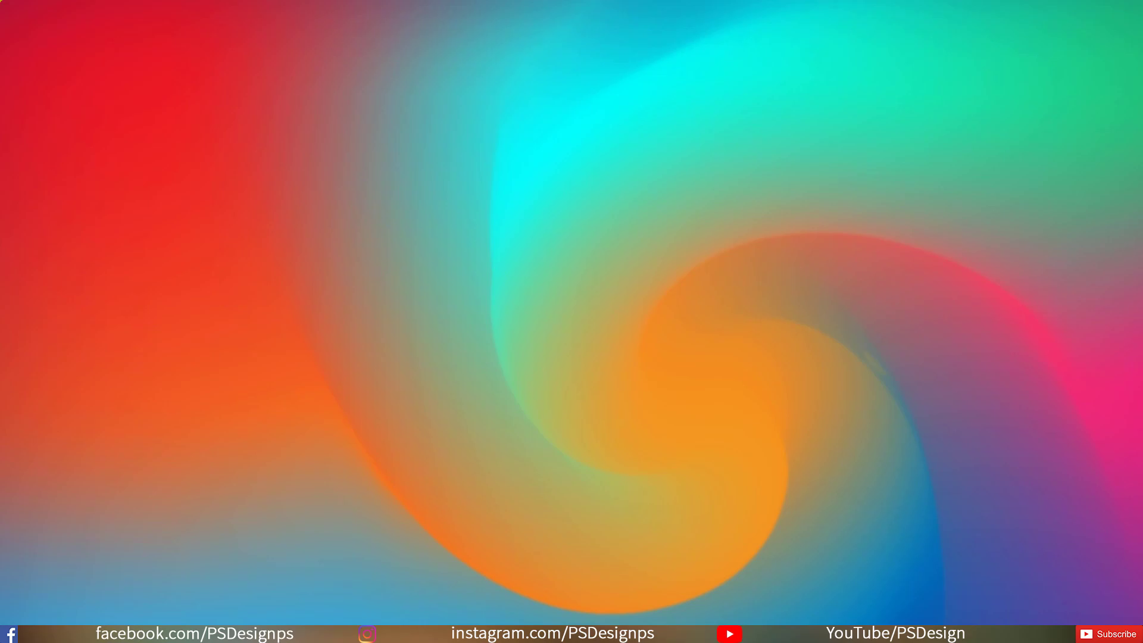